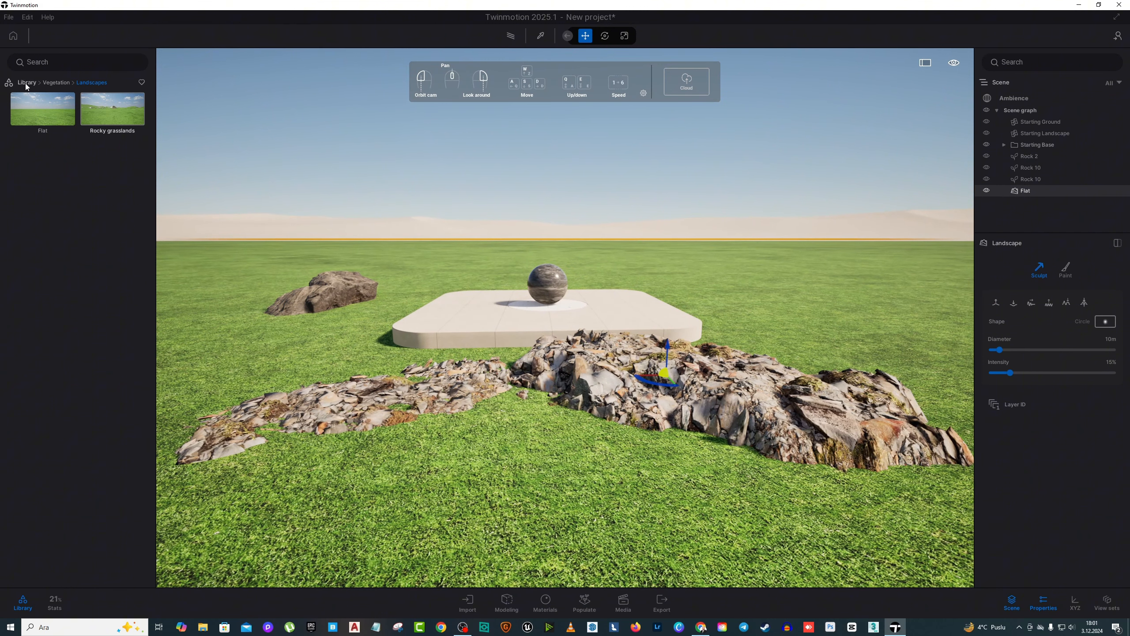
Place a Banyan and a Littleleaf Linden from the vegetation library's trees on either side of the stone platform
{"action": "left_click", "coordinate": [25, 82]}
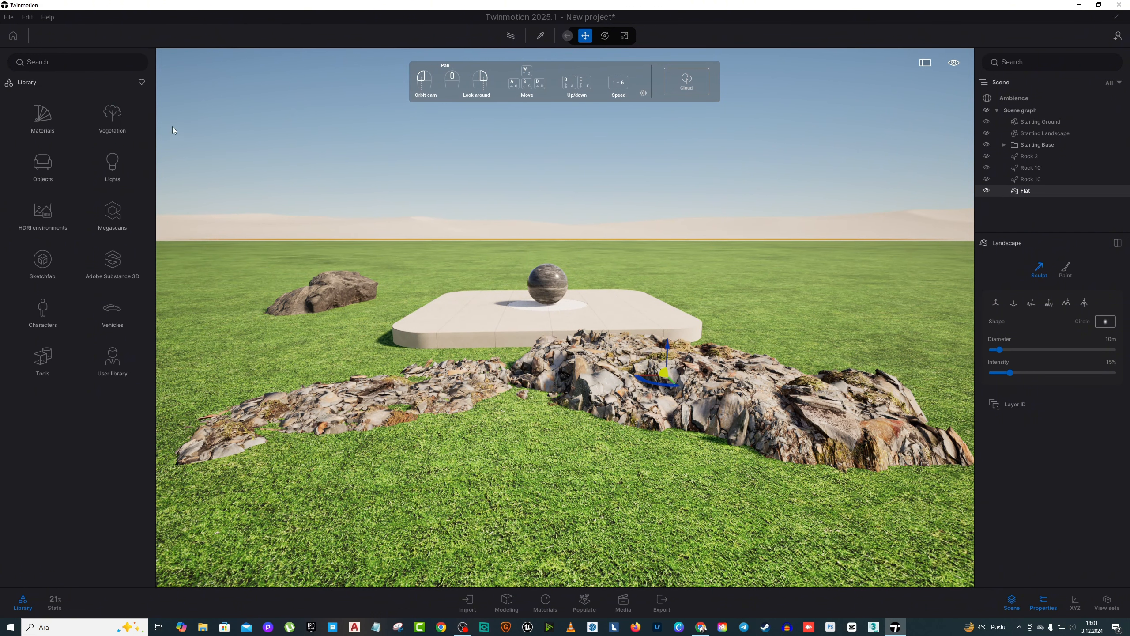
{"action": "left_click", "coordinate": [117, 112]}
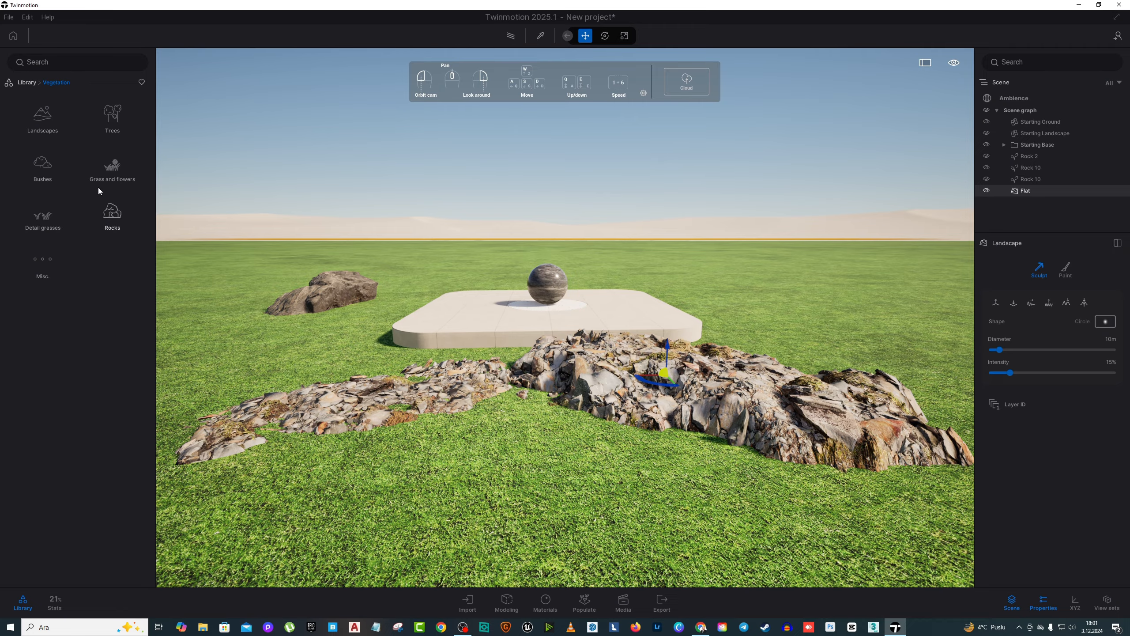
{"action": "left_click", "coordinate": [44, 116]}
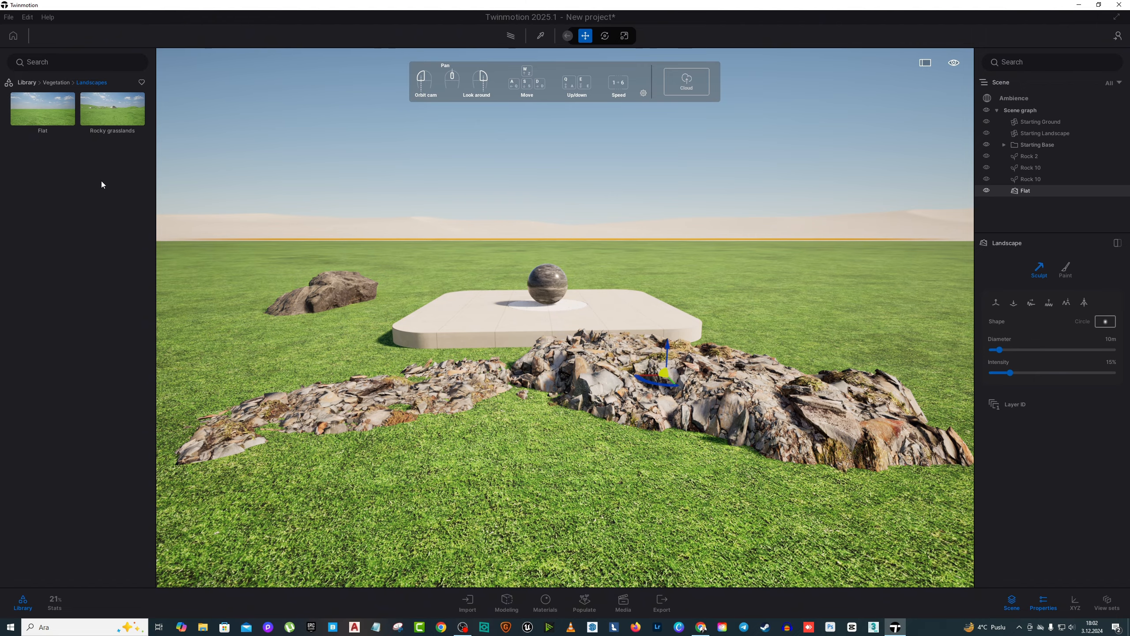
{"action": "left_click", "coordinate": [57, 83]}
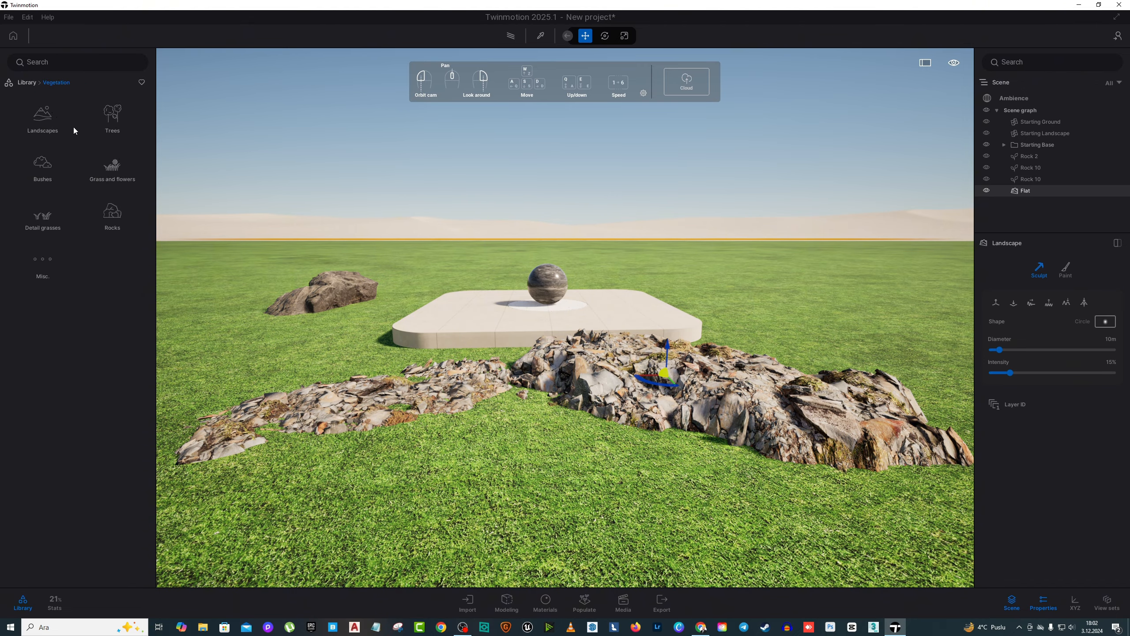
{"action": "left_click", "coordinate": [113, 115]}
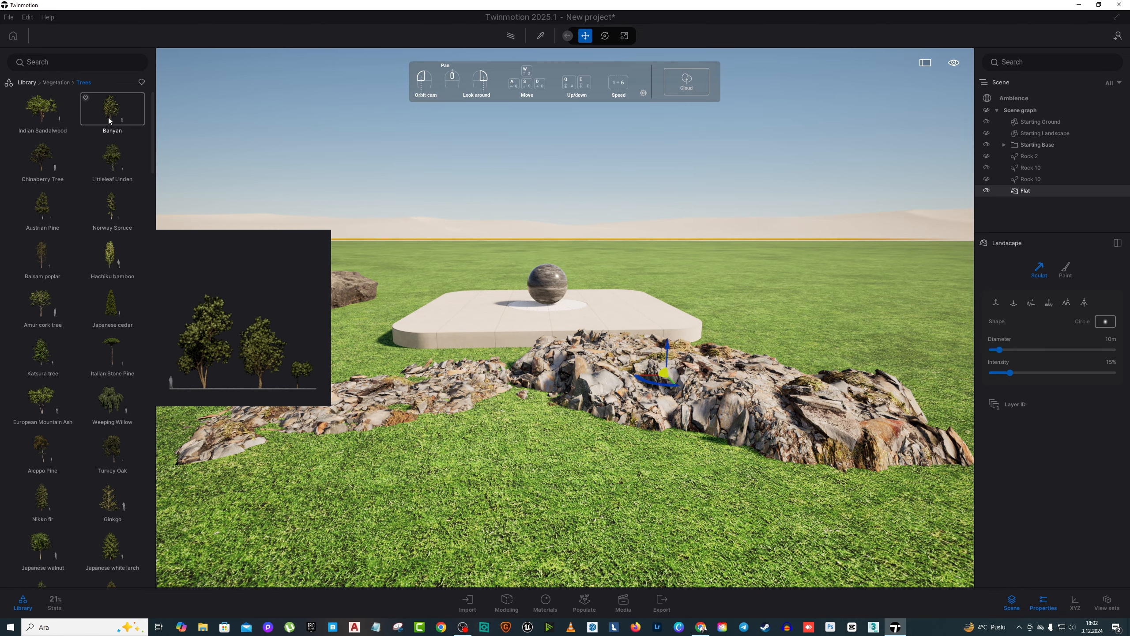
{"action": "left_click_drag", "start_coordinate": [111, 114], "coordinate": [309, 338]}
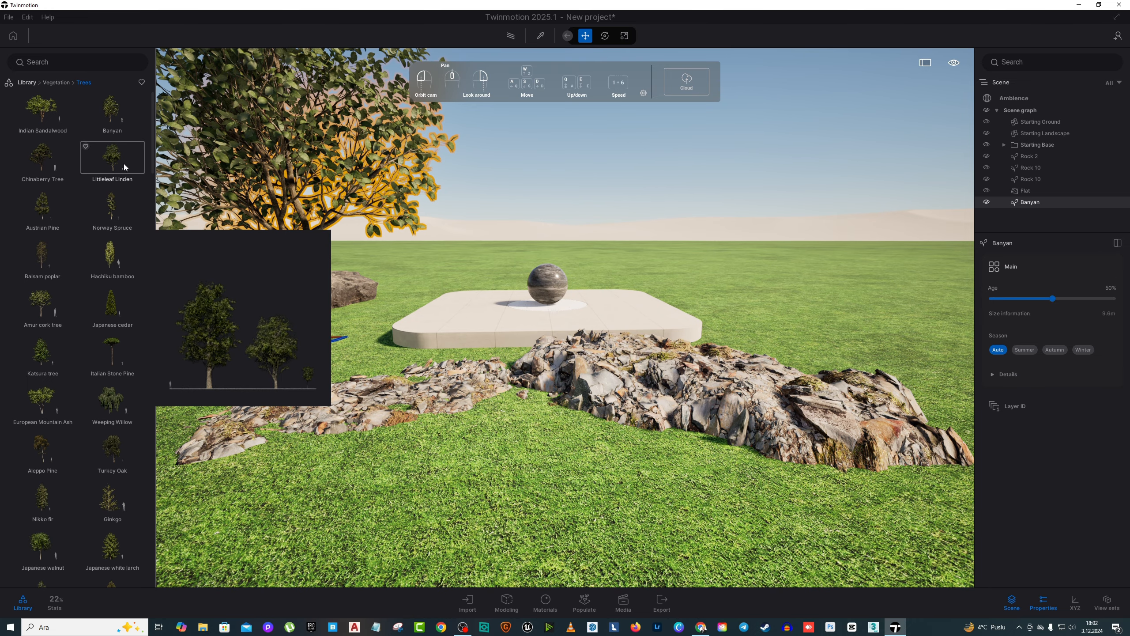
{"action": "left_click_drag", "start_coordinate": [124, 163], "coordinate": [774, 311]}
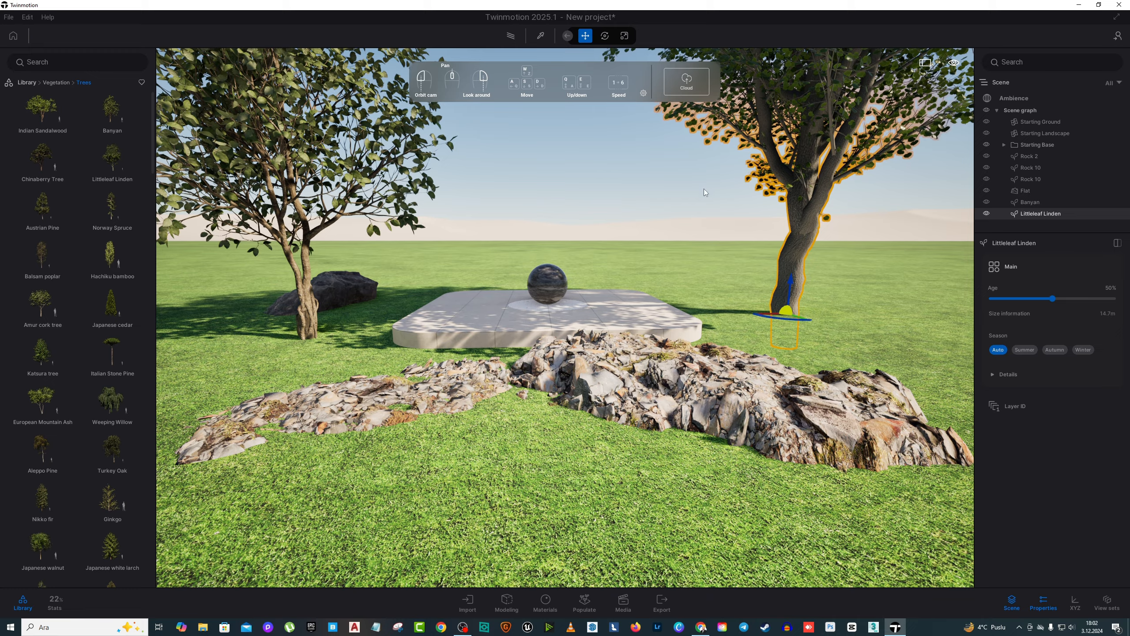
Examine the placed trees and the shadows they cast on the platform, sphere and rocks
{"action": "left_click_drag", "start_coordinate": [790, 281], "coordinate": [799, 253]}
{"action": "key", "text": "w"}
{"action": "right_click_drag", "start_coordinate": [784, 301], "coordinate": [832, 382]}
{"action": "key", "text": "s"}
{"action": "key", "text": "w"}
{"action": "key", "text": "s"}
{"action": "key", "text": "d"}
{"action": "key", "text": "w"}
{"action": "key", "text": "s"}
{"action": "key", "text": "d"}
{"action": "key", "text": "a"}
{"action": "key", "text": "s"}
{"action": "key", "text": "w"}
{"action": "key", "text": "s"}
{"action": "key", "text": "w"}
{"action": "right_click_drag", "start_coordinate": [703, 286], "coordinate": [667, 301]}
{"action": "key", "text": "s"}
{"action": "right_click_drag", "start_coordinate": [798, 362], "coordinate": [758, 364]}
{"action": "key", "text": "d"}
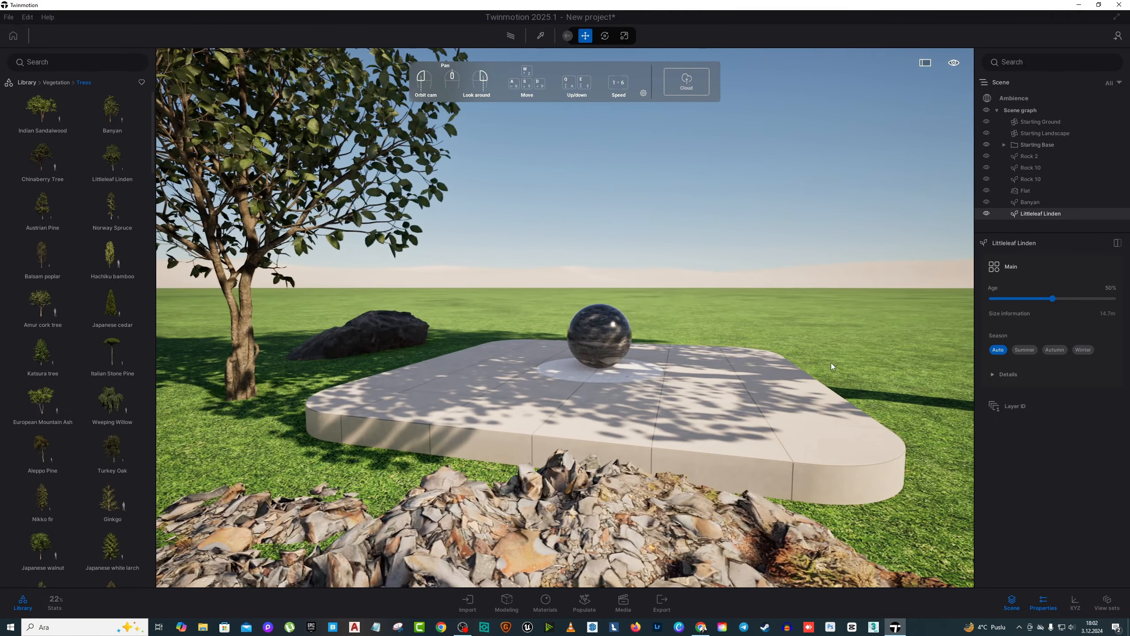
{"action": "key", "text": "w"}
{"action": "right_click_drag", "start_coordinate": [828, 358], "coordinate": [826, 340]}
{"action": "right_click_drag", "start_coordinate": [694, 336], "coordinate": [716, 340]}
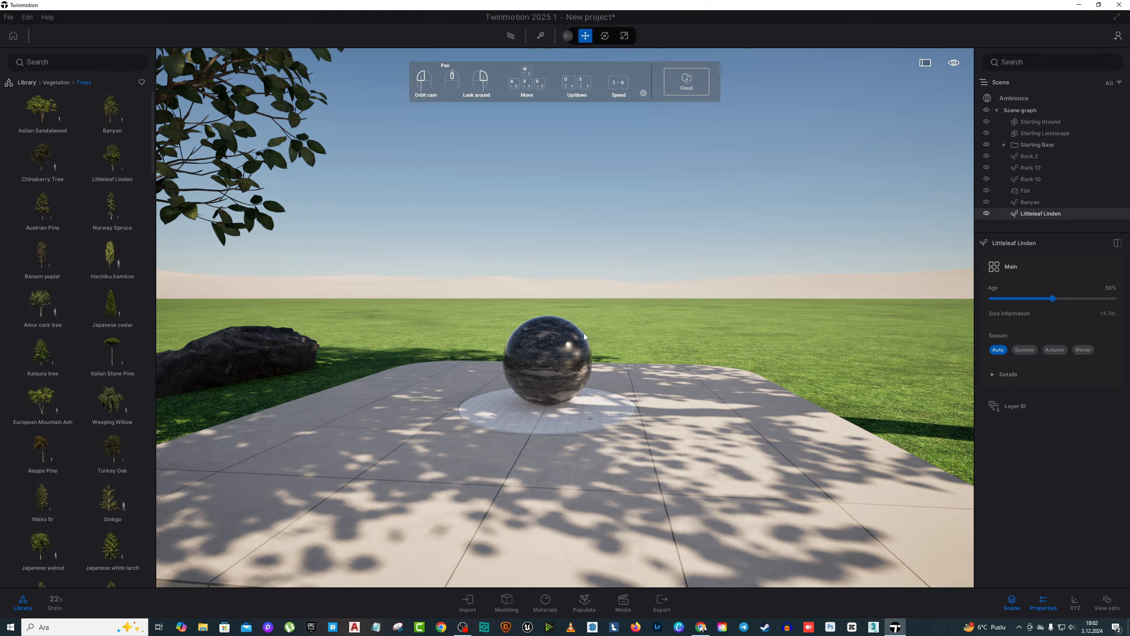
Add an Italian Stone Pine beyond the linden, and a Balsam poplar and a Japanese cedar behind the platform
{"action": "right_click_drag", "start_coordinate": [408, 297], "coordinate": [404, 295]}
{"action": "key", "text": "s"}
{"action": "mouse_move", "coordinate": [245, 288]}
{"action": "right_mouse_down"}
{"action": "mouse_move", "coordinate": [275, 296]}
{"action": "mouse_move", "coordinate": [261, 296]}
{"action": "right_mouse_up"}
{"action": "left_click_drag", "start_coordinate": [122, 365], "coordinate": [927, 314]}
{"action": "left_click_drag", "start_coordinate": [48, 264], "coordinate": [453, 308]}
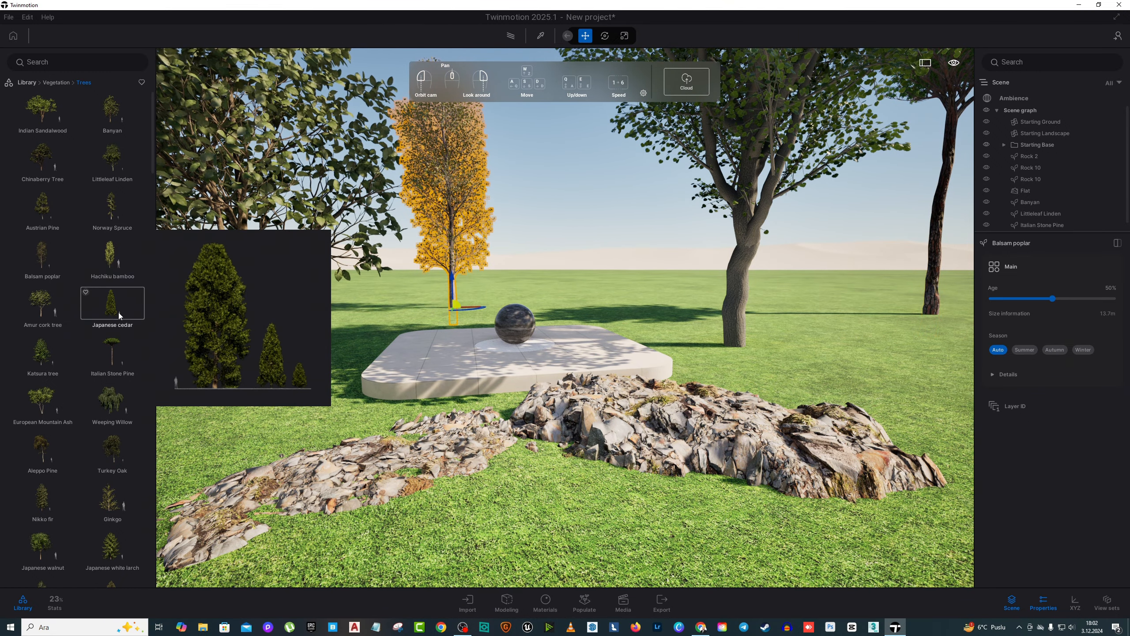
{"action": "left_click_drag", "start_coordinate": [118, 312], "coordinate": [584, 287]}
Add a European Mountain Ash beside the banyan and a Weeping Willow on the opposite side of the rocks
{"action": "key", "text": "s"}
{"action": "right_click_drag", "start_coordinate": [659, 273], "coordinate": [175, 354]}
{"action": "key", "text": "w"}
{"action": "key", "text": "d"}
{"action": "key", "text": "s"}
{"action": "left_click_drag", "start_coordinate": [61, 393], "coordinate": [287, 345]}
{"action": "mouse_move", "coordinate": [112, 401]}
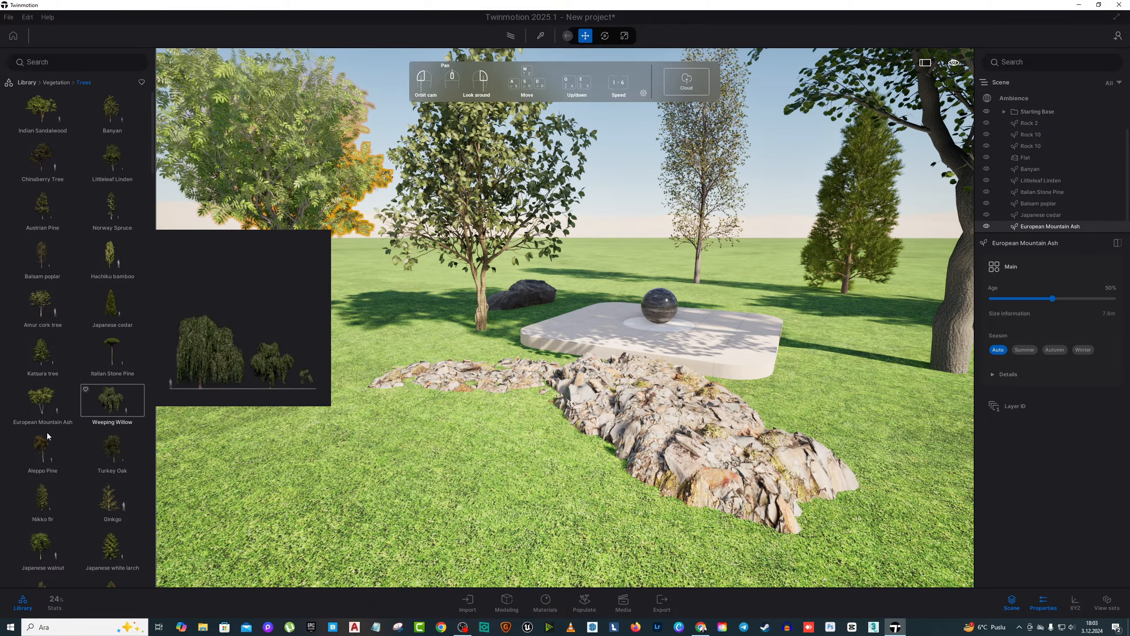
{"action": "key", "text": "s"}
{"action": "right_click_drag", "start_coordinate": [178, 374], "coordinate": [200, 389]}
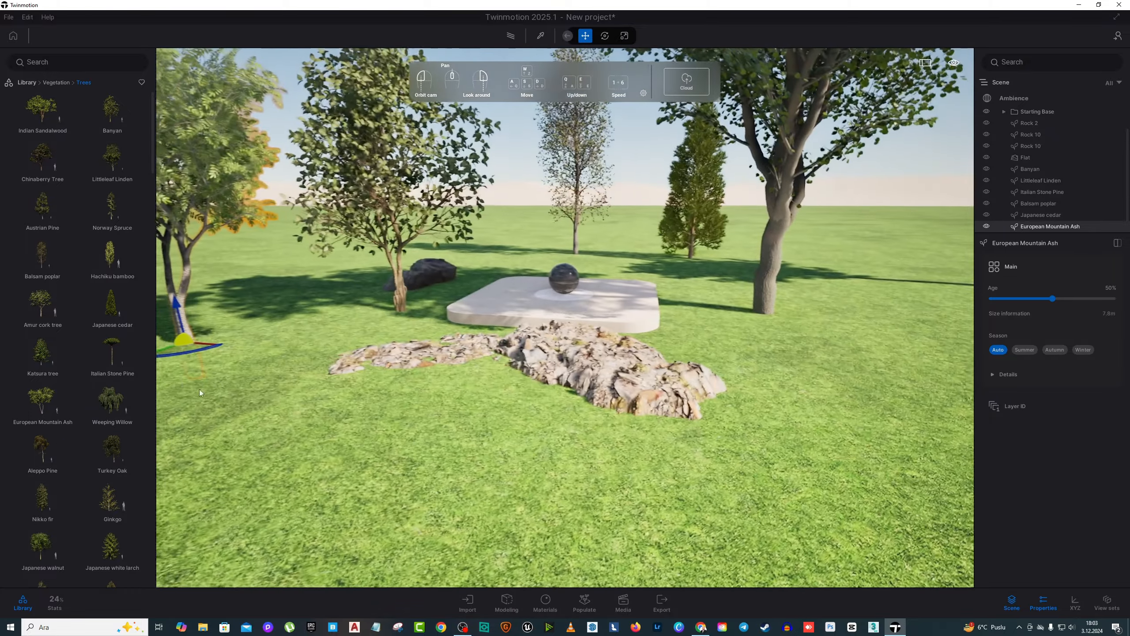
{"action": "left_click_drag", "start_coordinate": [106, 403], "coordinate": [863, 414]}
Examine the garden from several angles, with the weeping willow, platform and rock piles in view
{"action": "key", "text": "a"}
{"action": "mouse_move", "coordinate": [863, 414]}
{"action": "right_mouse_down"}
{"action": "mouse_move", "coordinate": [944, 407]}
{"action": "mouse_move", "coordinate": [919, 386]}
{"action": "mouse_move", "coordinate": [861, 402]}
{"action": "mouse_move", "coordinate": [879, 413]}
{"action": "right_mouse_up"}
{"action": "key", "text": "w"}
{"action": "key", "text": "d"}
{"action": "key", "text": "s"}
{"action": "key", "text": "a"}
{"action": "key", "text": "s"}
{"action": "right_click_drag", "start_coordinate": [461, 337], "coordinate": [405, 324]}
{"action": "key", "text": "w"}
{"action": "key", "text": "w"}
{"action": "key", "text": "e"}
{"action": "key", "text": "a"}
{"action": "key", "text": "w"}
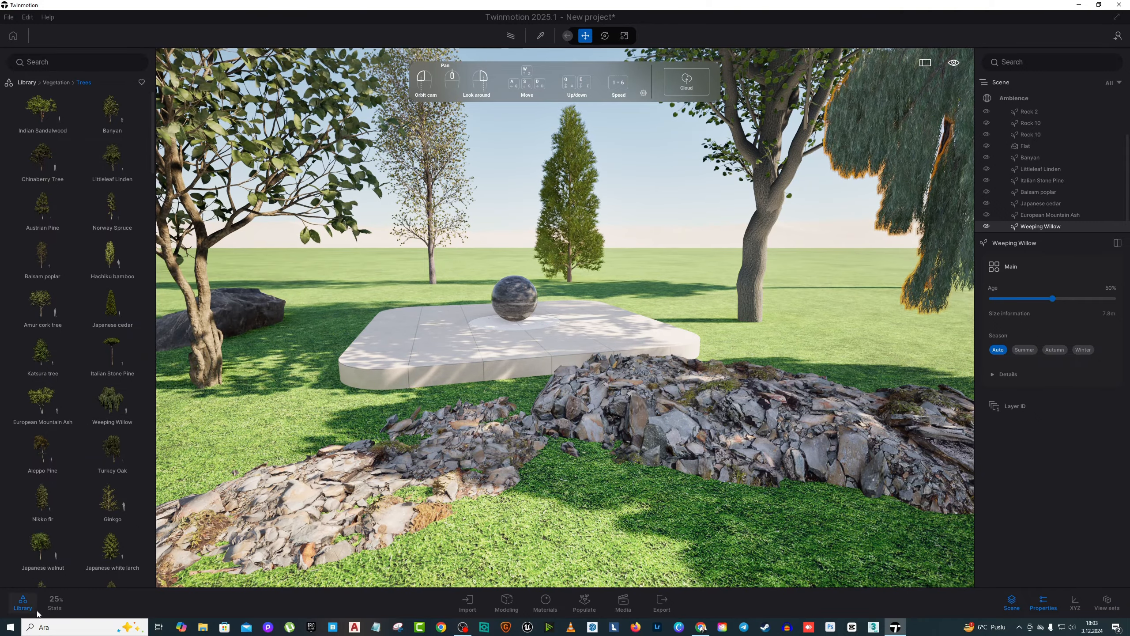
Display the scene statistics and check performance while moving around the trees, platform and rocks
{"action": "left_click", "coordinate": [56, 603]}
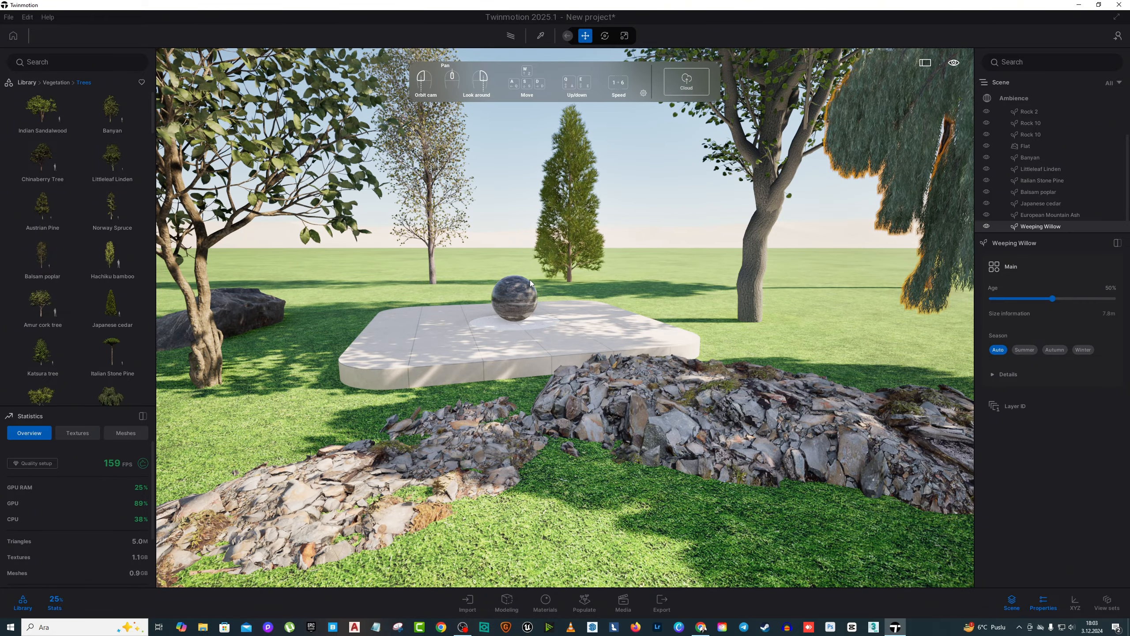
{"action": "right_click_drag", "start_coordinate": [538, 313], "coordinate": [450, 307]}
{"action": "key", "text": "s"}
{"action": "key", "text": "w"}
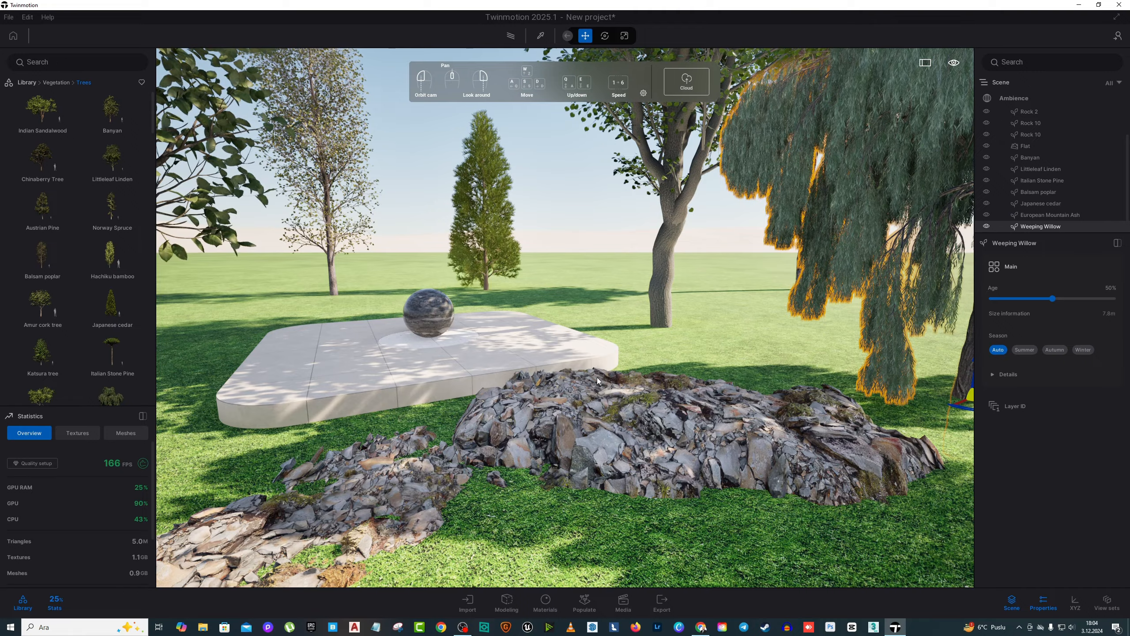
{"action": "right_click_drag", "start_coordinate": [547, 361], "coordinate": [490, 338]}
{"action": "key", "text": "s"}
{"action": "right_click_drag", "start_coordinate": [565, 274], "coordinate": [513, 284]}
{"action": "key", "text": "w"}
{"action": "key", "text": "d"}
{"action": "key", "text": "s"}
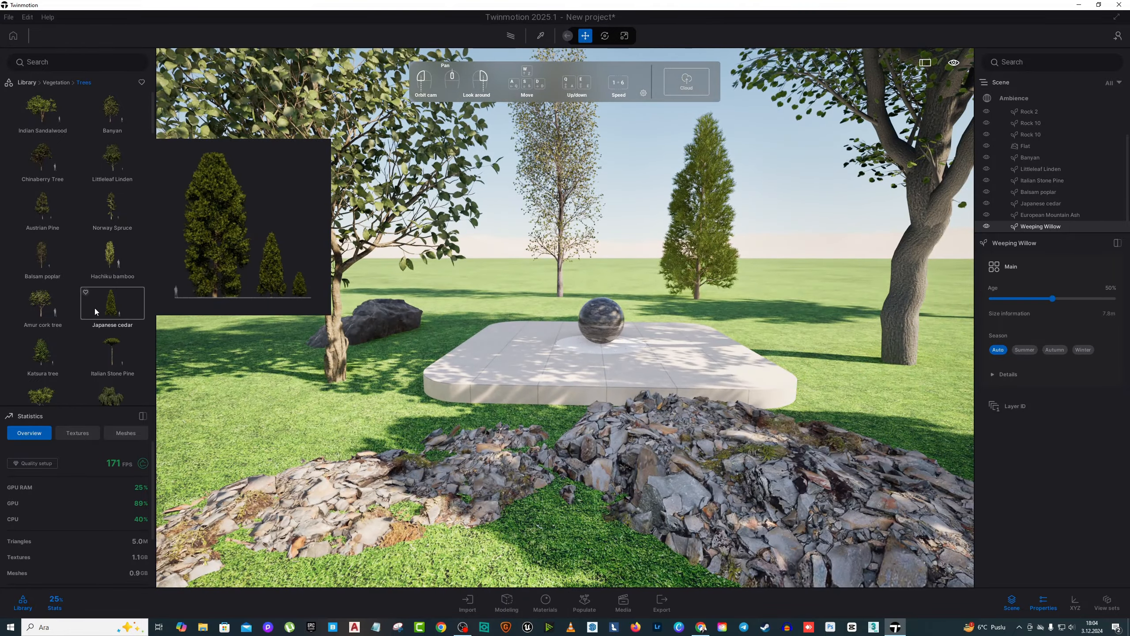
{"action": "mouse_move", "coordinate": [126, 330]}
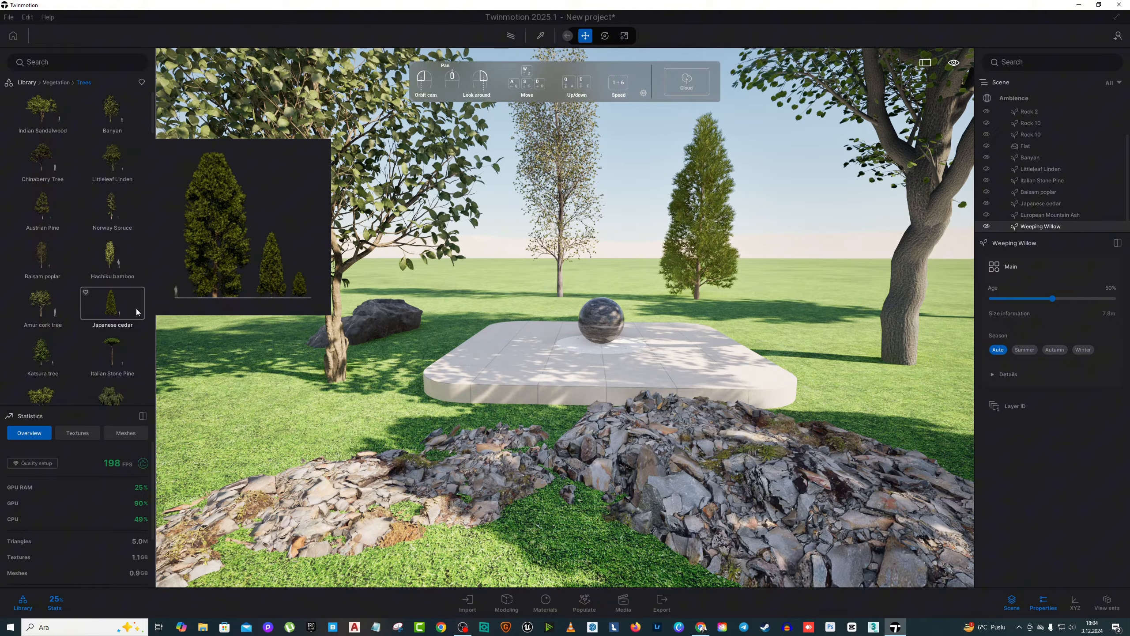
{"action": "key", "text": "s"}
{"action": "right_click_drag", "start_coordinate": [168, 288], "coordinate": [240, 272]}
{"action": "key", "text": "s"}
{"action": "key", "text": "a"}
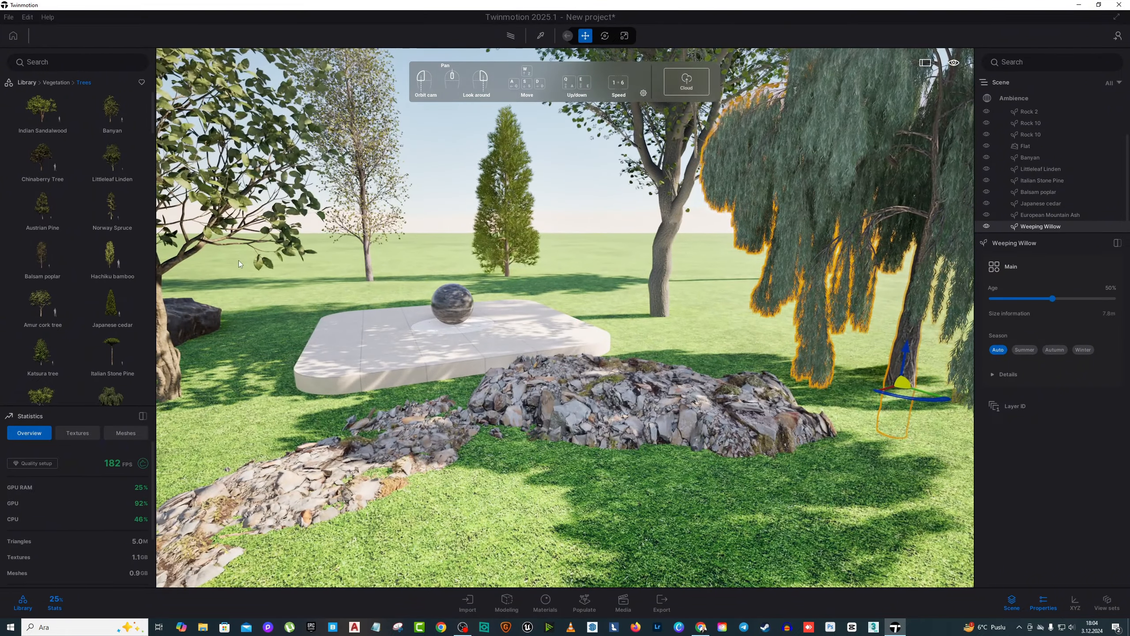
{"action": "key", "text": "s"}
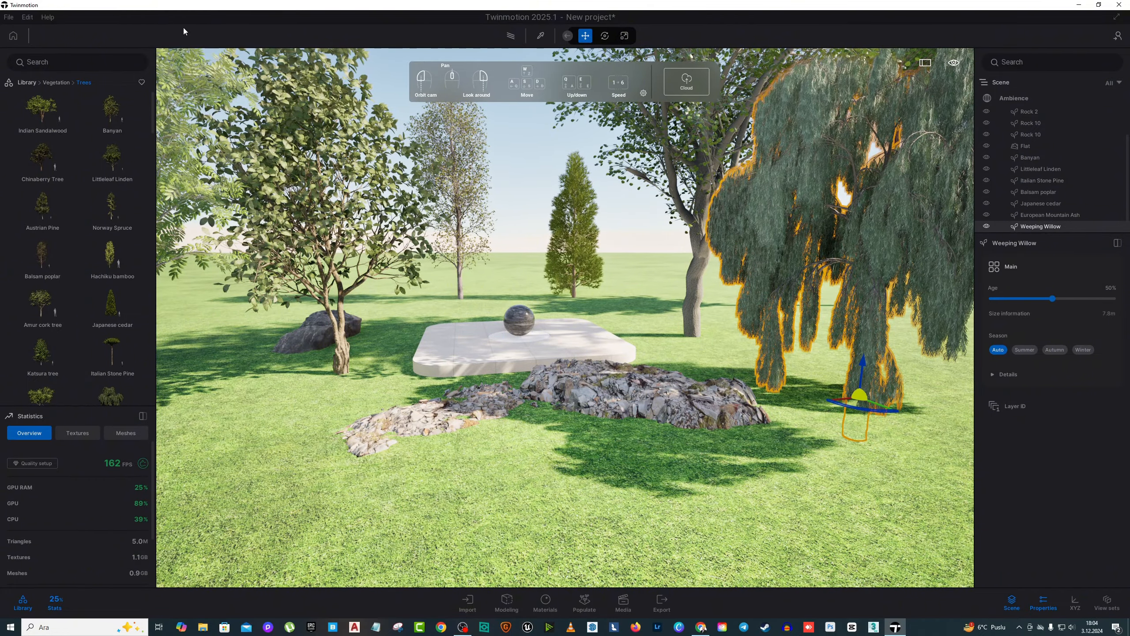
Place Fallen tree 2 from the miscellaneous vegetation on the grass in front of the weeping willow
{"action": "left_click", "coordinate": [49, 83]}
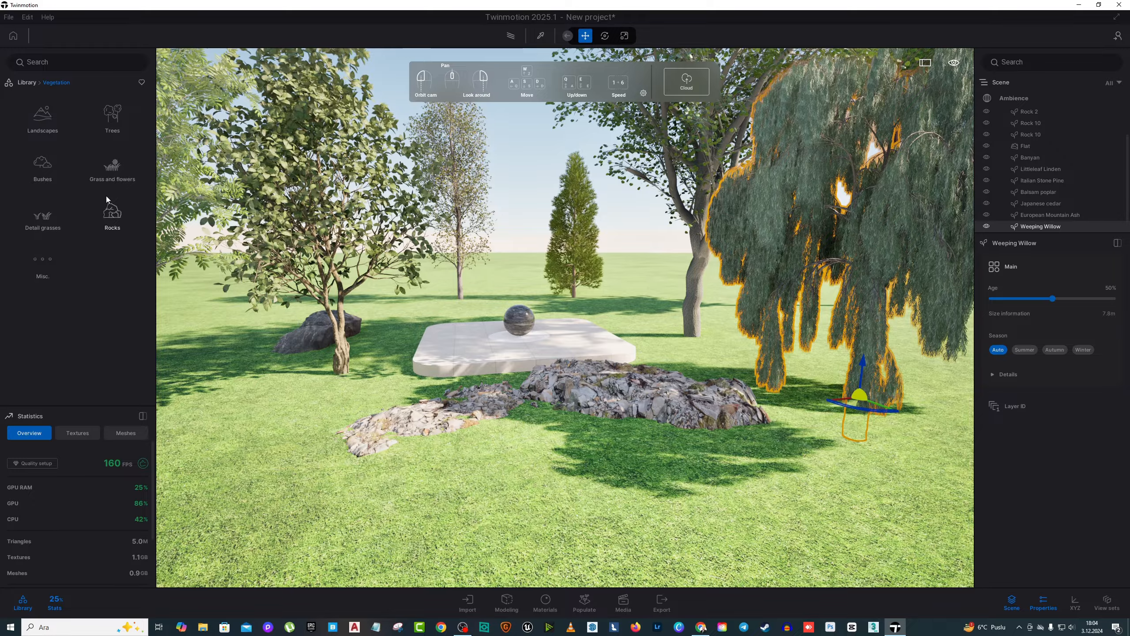
{"action": "left_click", "coordinate": [50, 260]}
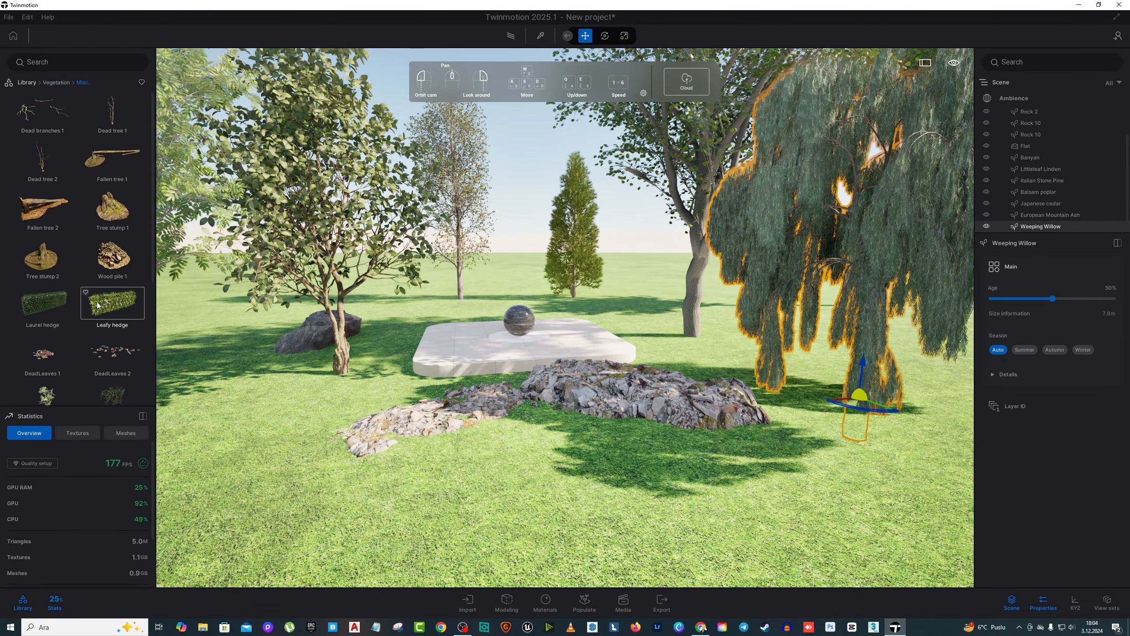
{"action": "right_click_drag", "start_coordinate": [285, 267], "coordinate": [428, 294]}
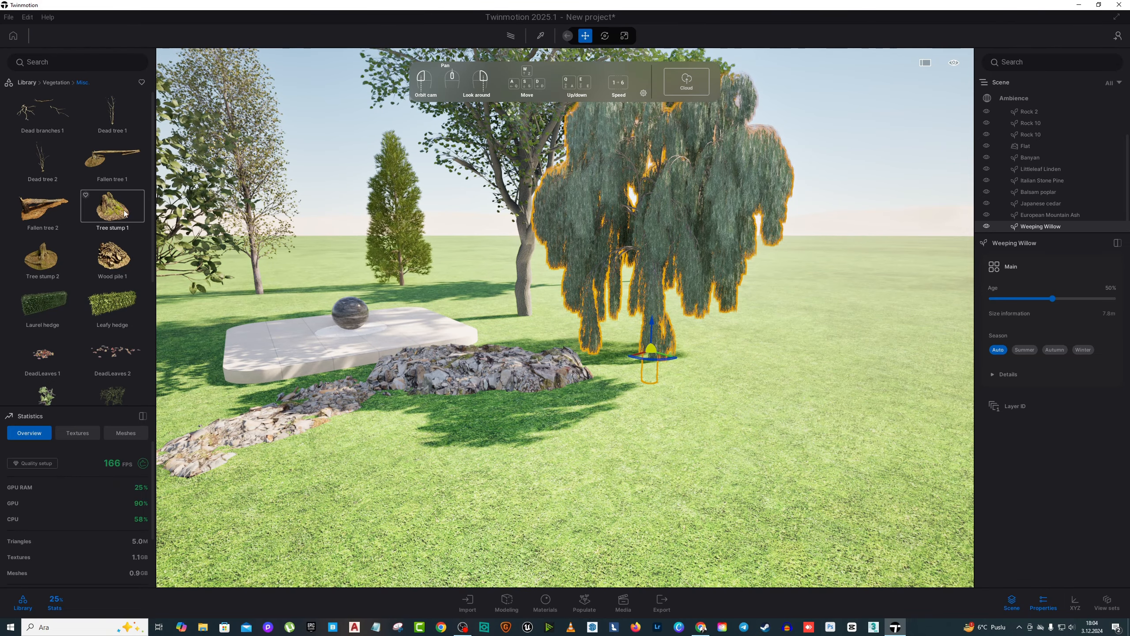
{"action": "left_click_drag", "start_coordinate": [43, 207], "coordinate": [578, 446]}
{"action": "right_click_drag", "start_coordinate": [578, 446], "coordinate": [578, 483]}
{"action": "key", "text": "w"}
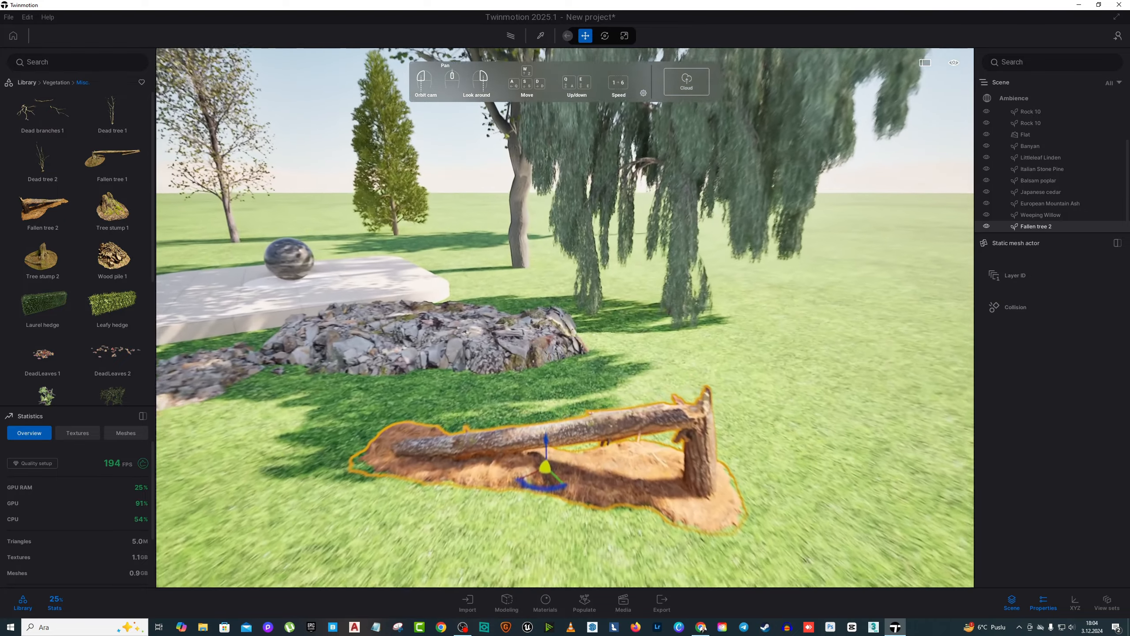
Place Tree stump 1 on the grass behind the upright end of the fallen tree
{"action": "key", "text": "e"}
{"action": "key", "text": "s"}
{"action": "left_click_drag", "start_coordinate": [113, 208], "coordinate": [786, 332]}
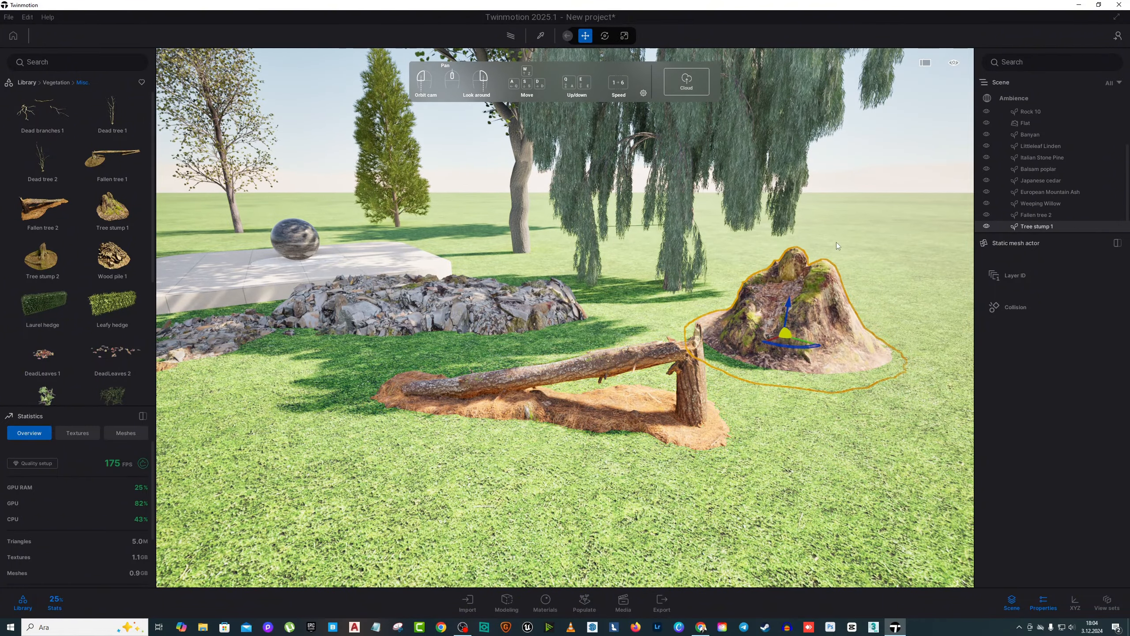
{"action": "left_click_drag", "start_coordinate": [837, 242], "coordinate": [849, 282]}
Scatter a DeadLeaves 2 patch on the grass in front of the fallen tree
{"action": "scroll", "coordinate": [113, 354], "scroll_direction": "down", "scroll_amount": 1}
{"action": "left_click_drag", "start_coordinate": [113, 351], "coordinate": [442, 475]}
{"action": "key", "text": "w"}
{"action": "key", "text": "a"}
{"action": "right_click_drag", "start_coordinate": [524, 501], "coordinate": [514, 465]}
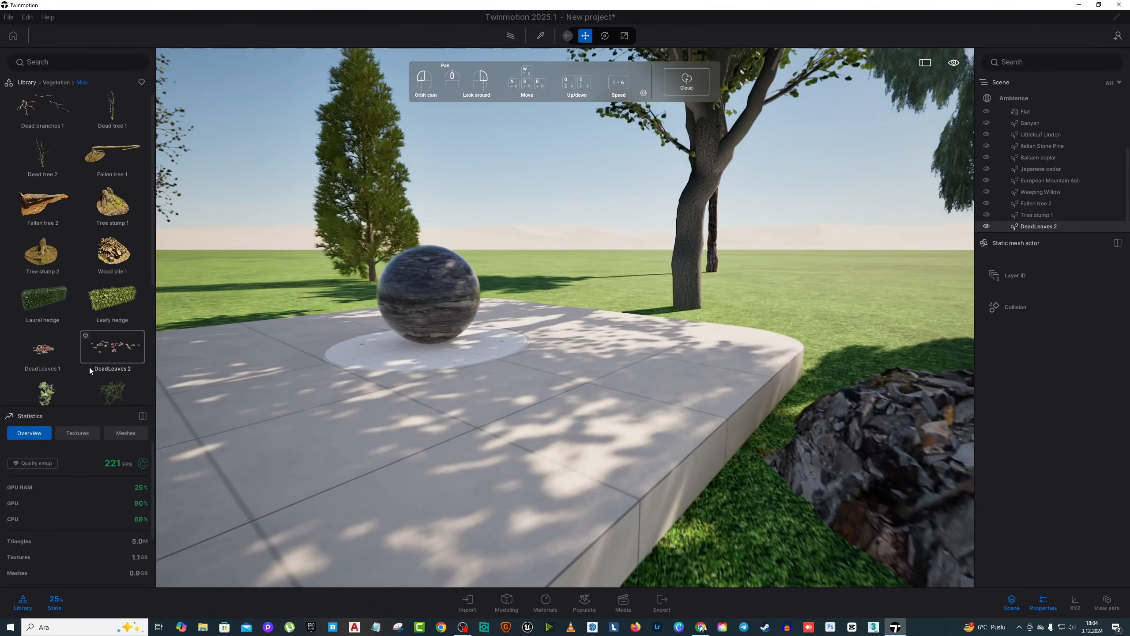
Scatter another DeadLeaves 2 patch on the stone platform in front of the sphere
{"action": "left_click_drag", "start_coordinate": [98, 360], "coordinate": [373, 436]}
{"action": "right_click_drag", "start_coordinate": [371, 437], "coordinate": [378, 501]}
{"action": "key", "text": "w"}
{"action": "key", "text": "a"}
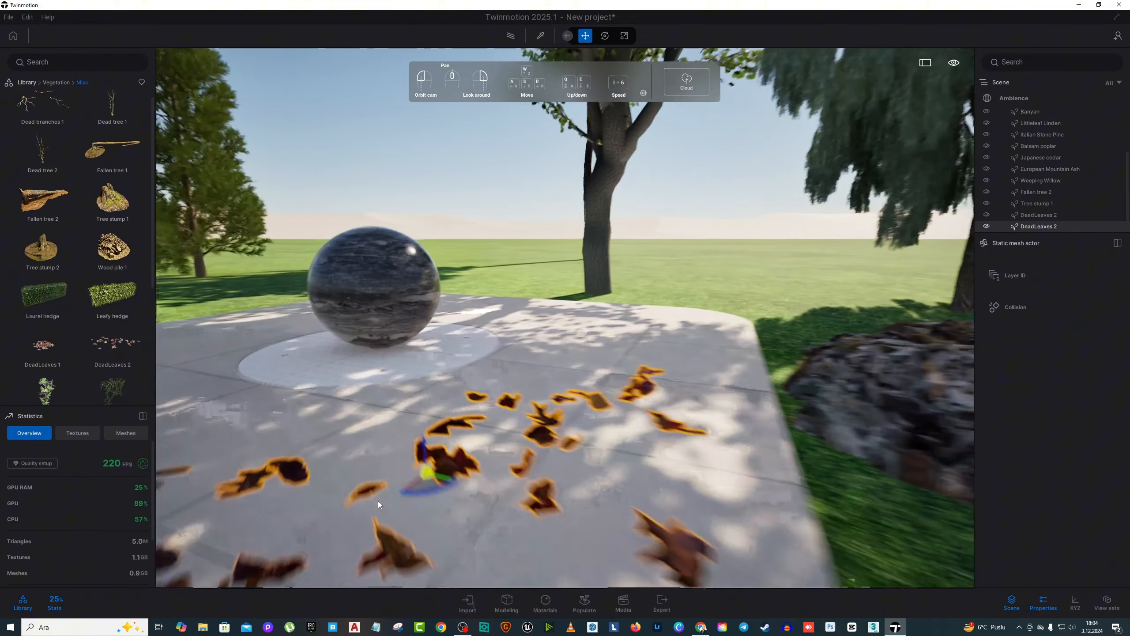
{"action": "left_click", "coordinate": [639, 492]}
{"action": "right_click_drag", "start_coordinate": [554, 472], "coordinate": [551, 460]}
{"action": "key", "text": "s"}
{"action": "key", "text": "a"}
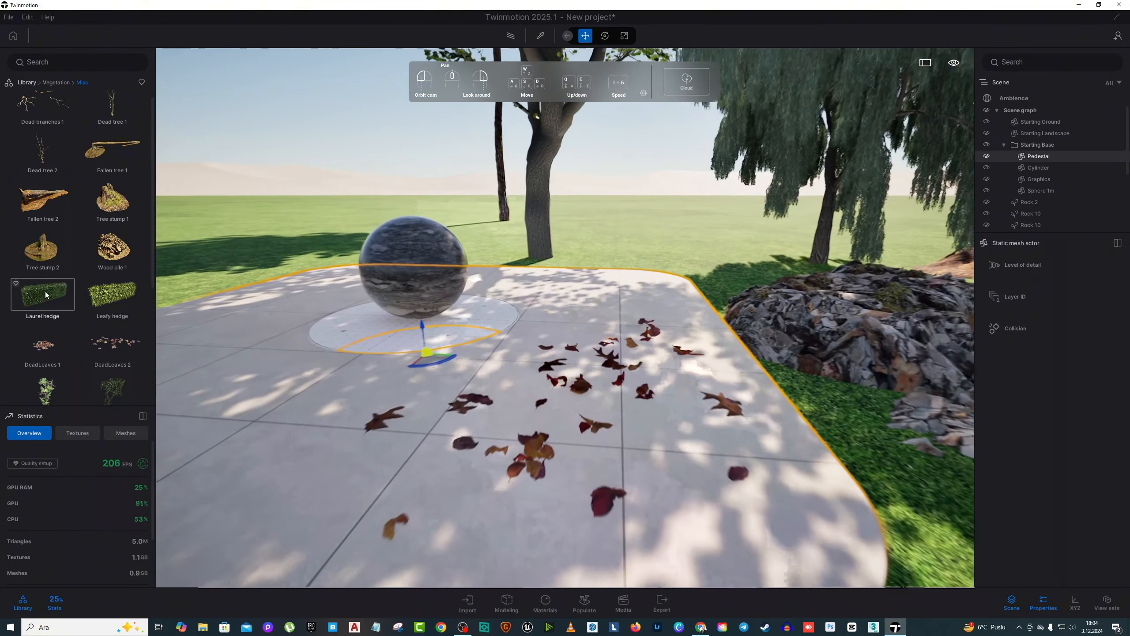
Place a DeadLeaves 1 pile on the stone platform beside the scattered leaves
{"action": "left_click_drag", "start_coordinate": [44, 344], "coordinate": [275, 390]}
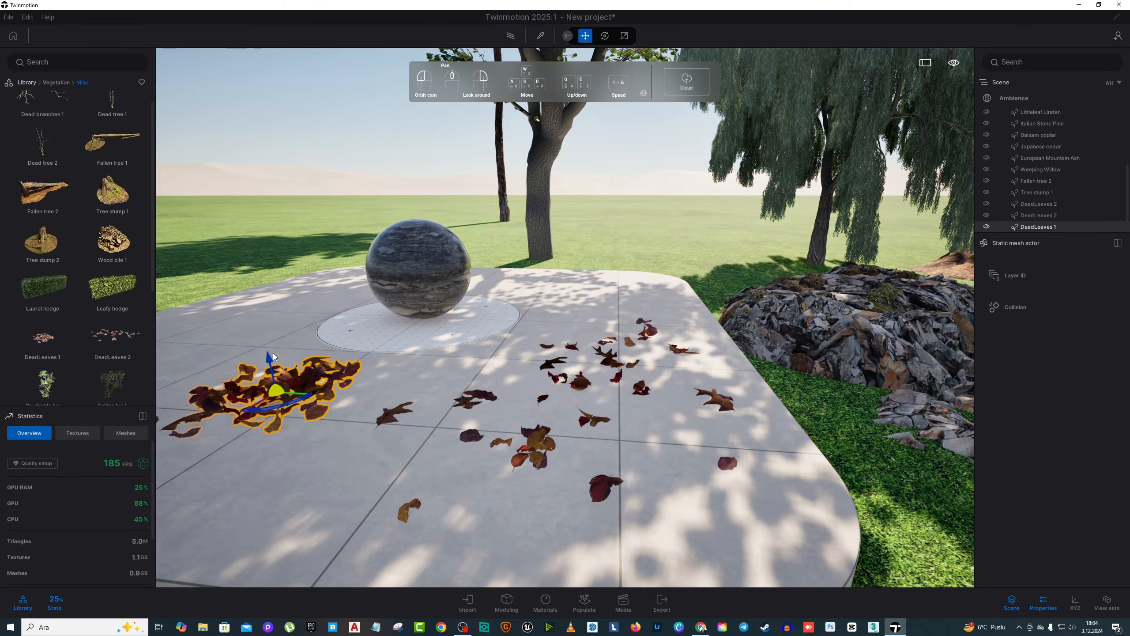
{"action": "key", "text": "s"}
{"action": "key", "text": "d"}
{"action": "right_click_drag", "start_coordinate": [275, 390], "coordinate": [236, 386]}
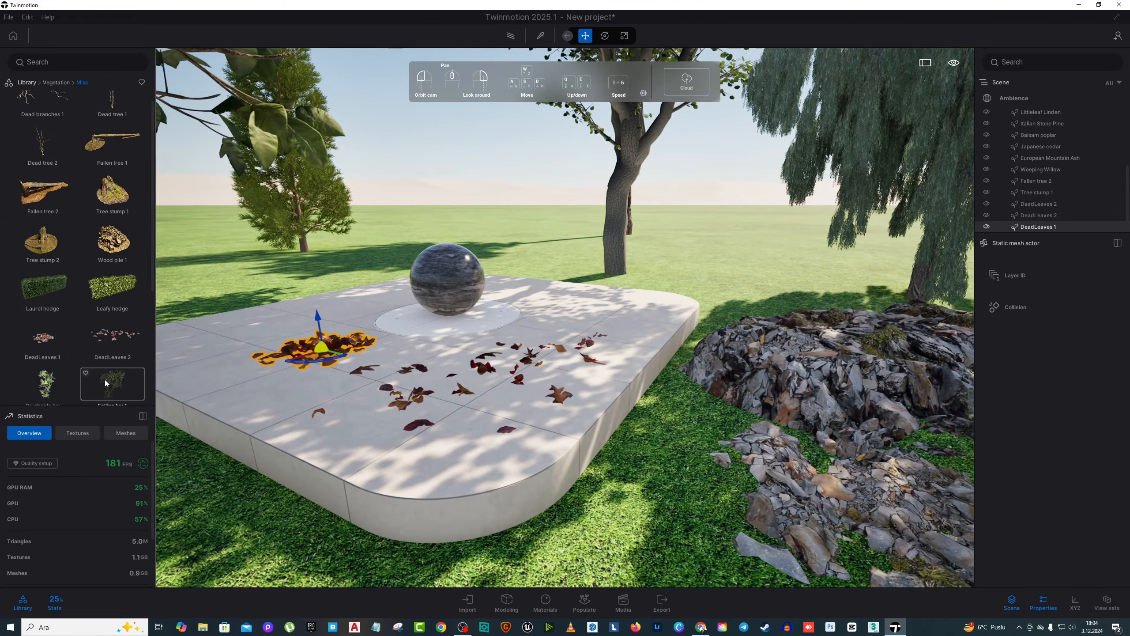
Add Falling Ivy 1 to the scene and return the view to the fallen tree
{"action": "left_click_drag", "start_coordinate": [104, 379], "coordinate": [423, 398]}
{"action": "key", "text": "w"}
{"action": "right_click_drag", "start_coordinate": [583, 166], "coordinate": [655, 168]}
{"action": "key", "text": "s"}
{"action": "key", "text": "a"}
{"action": "key", "text": "w"}
{"action": "key", "text": "d"}
{"action": "key", "text": "s"}
Select the fallen tree beside the stump and scale it up
{"action": "left_click", "coordinate": [693, 339]}
{"action": "left_click_drag", "start_coordinate": [489, 401], "coordinate": [446, 412]}
{"action": "left_click_drag", "start_coordinate": [424, 413], "coordinate": [629, 114]}
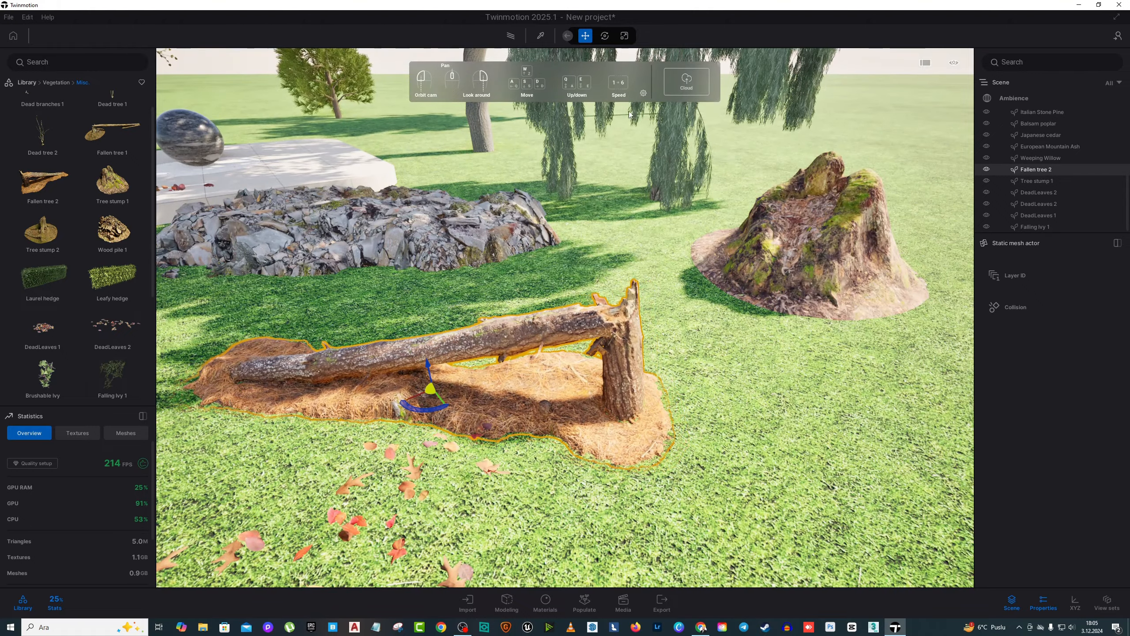
{"action": "left_click", "coordinate": [605, 37]}
{"action": "left_click_drag", "start_coordinate": [439, 410], "coordinate": [523, 347]}
{"action": "left_click", "coordinate": [624, 37]}
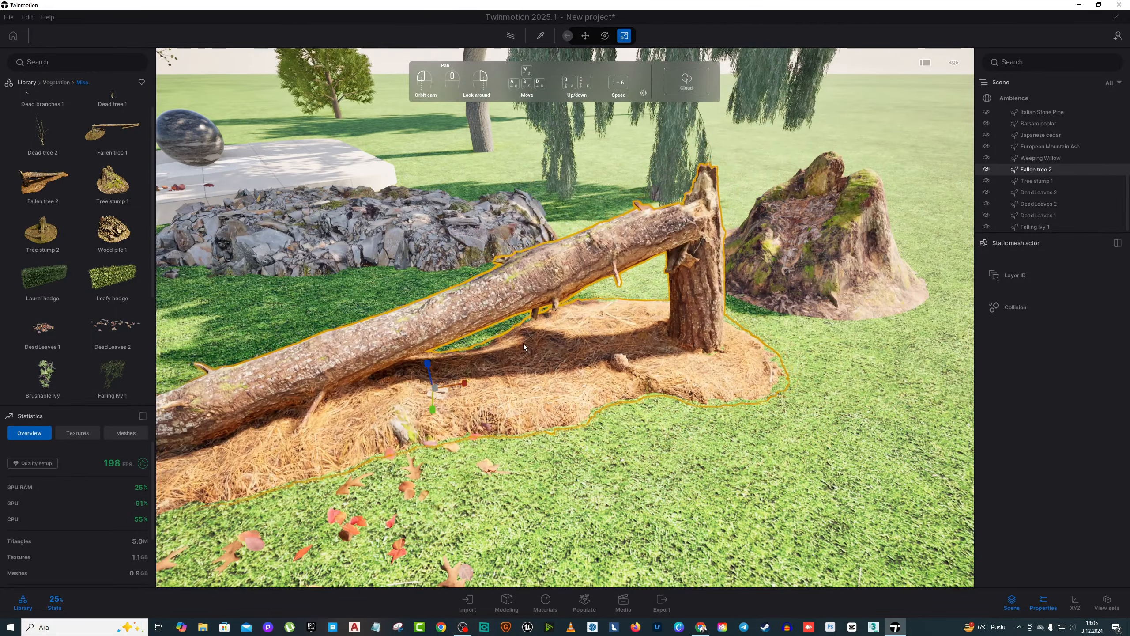
{"action": "key", "text": "s"}
{"action": "right_click_drag", "start_coordinate": [524, 347], "coordinate": [658, 334]}
{"action": "key", "text": "w"}
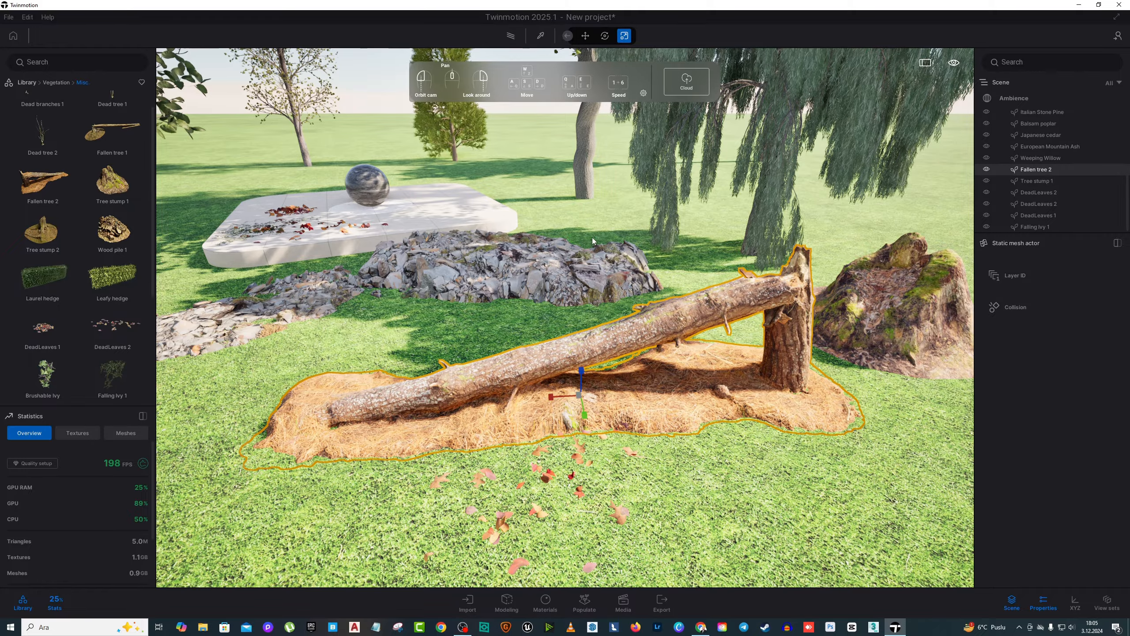
Place Tropical palm 3 from the bushes collection between the rocks and the low end of the fallen tree
{"action": "left_click", "coordinate": [57, 84]}
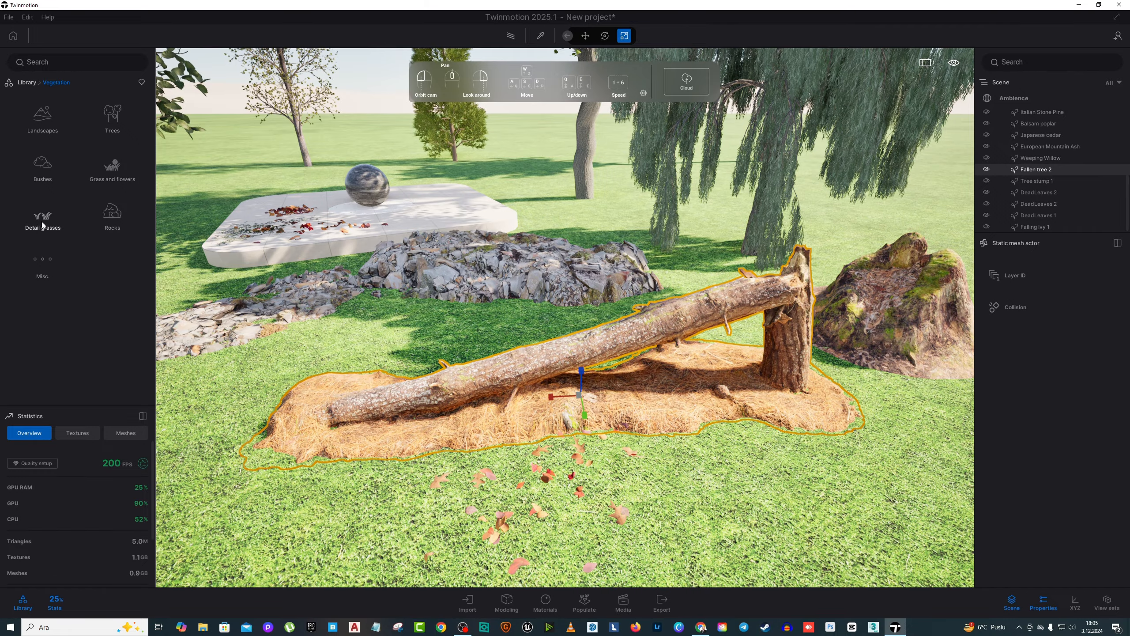
{"action": "left_click", "coordinate": [46, 166]}
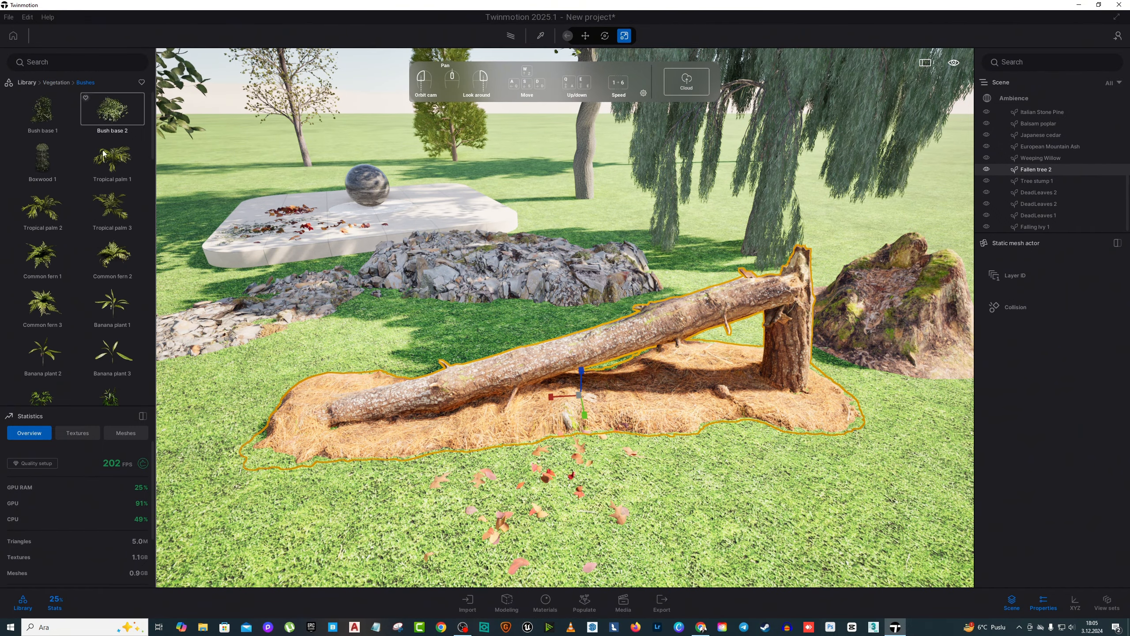
{"action": "left_click_drag", "start_coordinate": [125, 218], "coordinate": [398, 261]}
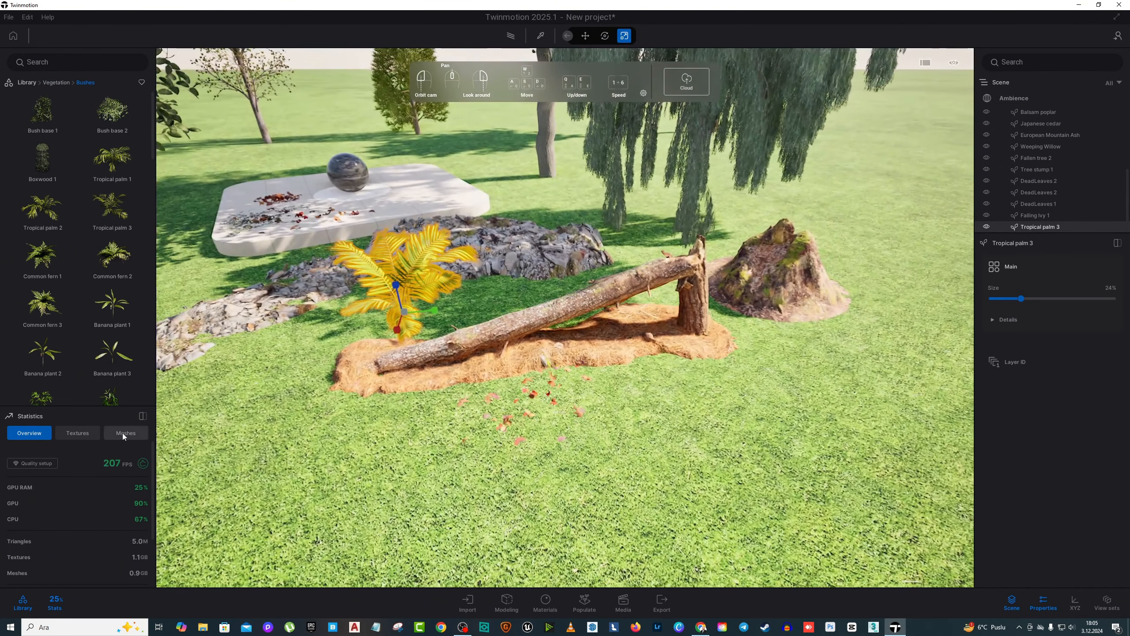
Dock the scene statistics beside the library, restore them to their former place, and hide them
{"action": "left_click", "coordinate": [143, 416]}
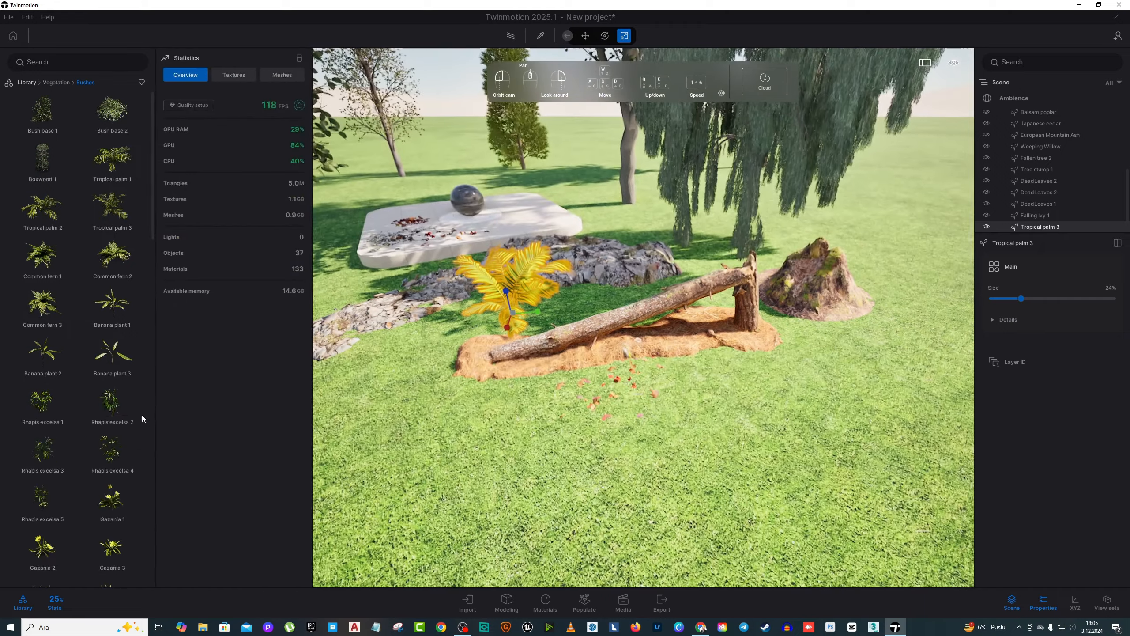
{"action": "left_click", "coordinate": [299, 59]}
{"action": "left_click", "coordinate": [60, 603]}
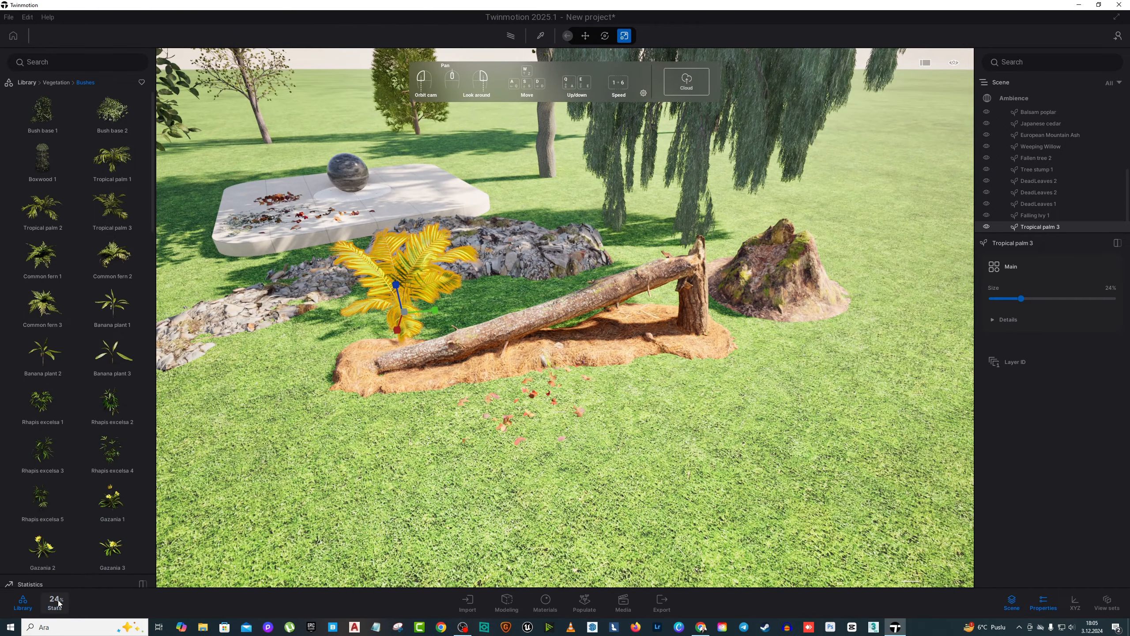
Place Cat palm 4 from the bushes collection on the grass in front of the fallen tree's low end
{"action": "scroll", "coordinate": [63, 370], "scroll_direction": "down", "scroll_amount": 10}
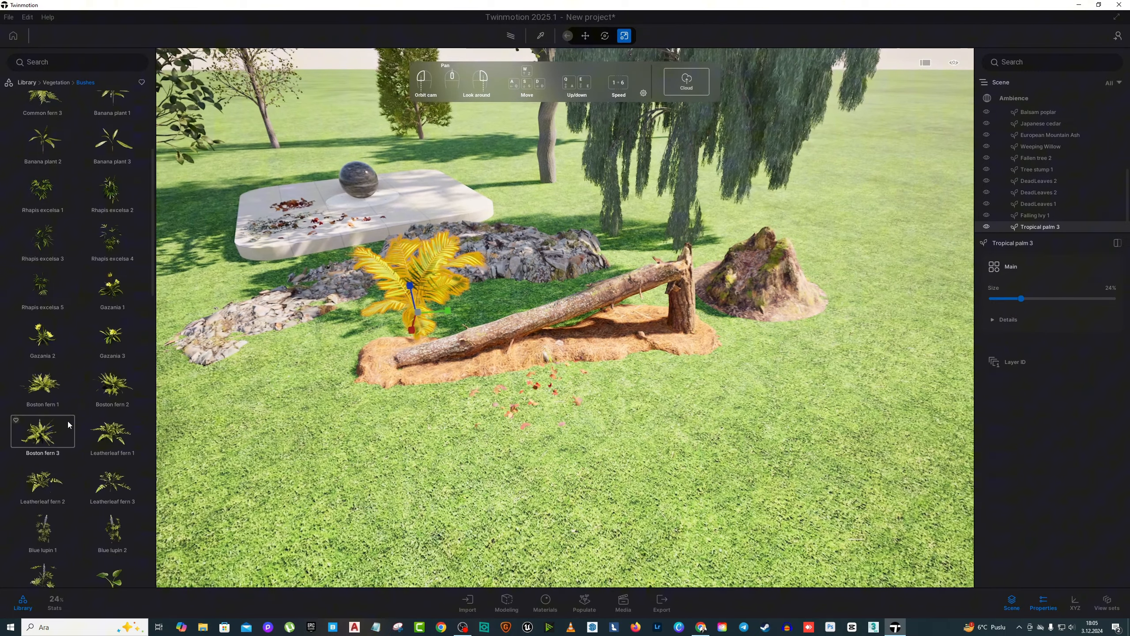
{"action": "scroll", "coordinate": [71, 425], "scroll_direction": "down", "scroll_amount": 5}
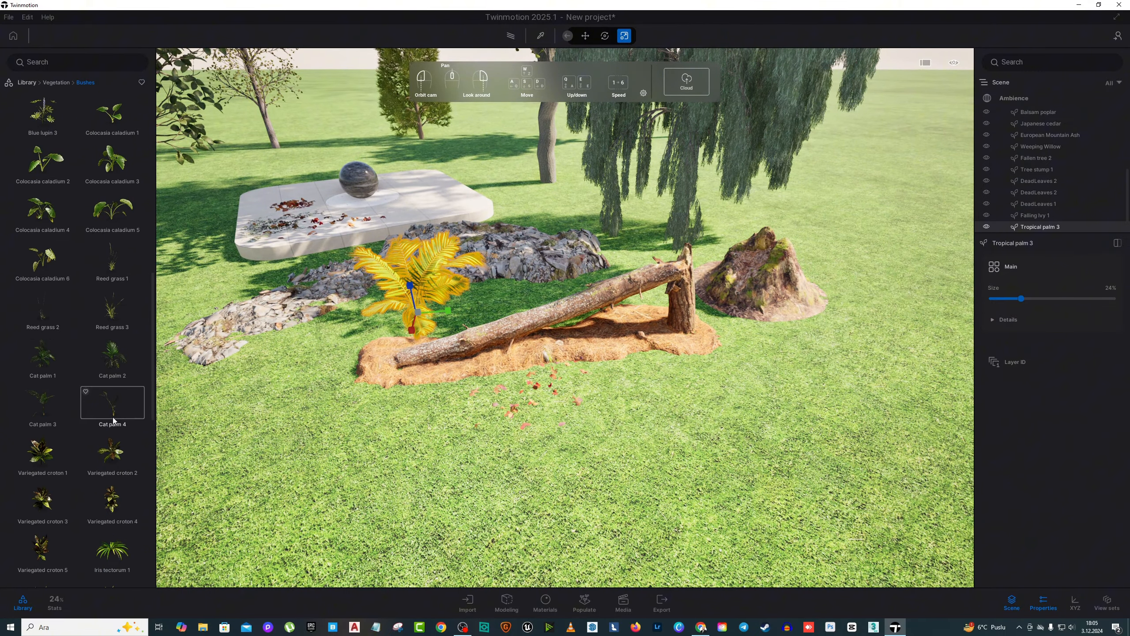
{"action": "left_click_drag", "start_coordinate": [112, 405], "coordinate": [371, 430]}
Place three Variegated croton 4 plants on the open grass in front of the fallen tree
{"action": "left_click_drag", "start_coordinate": [114, 499], "coordinate": [571, 414]}
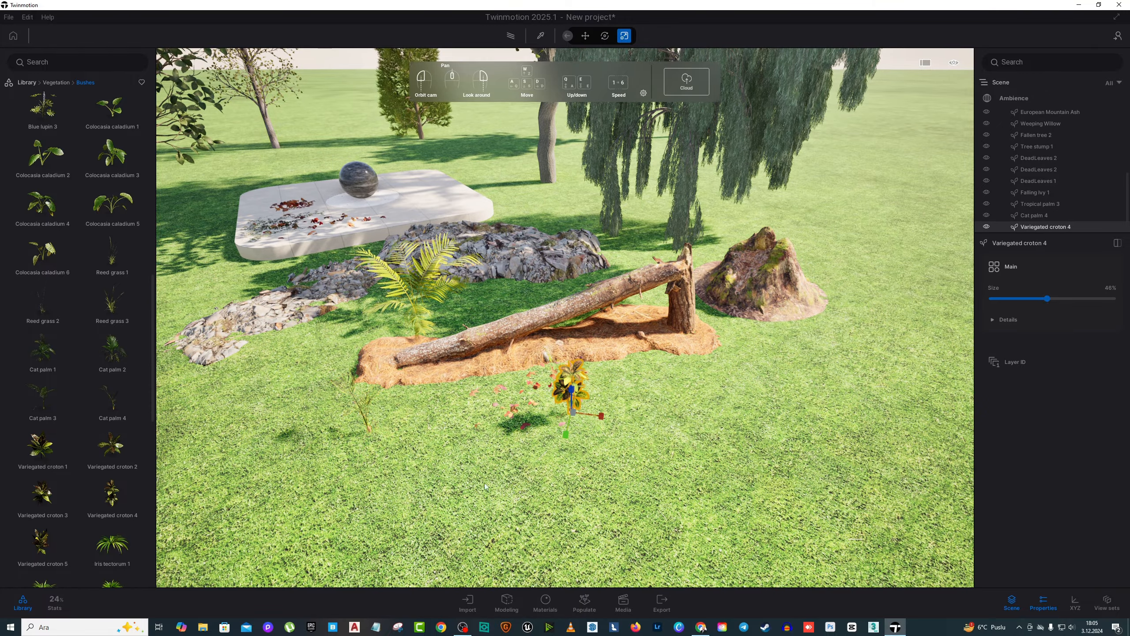
{"action": "left_click_drag", "start_coordinate": [110, 497], "coordinate": [632, 435]}
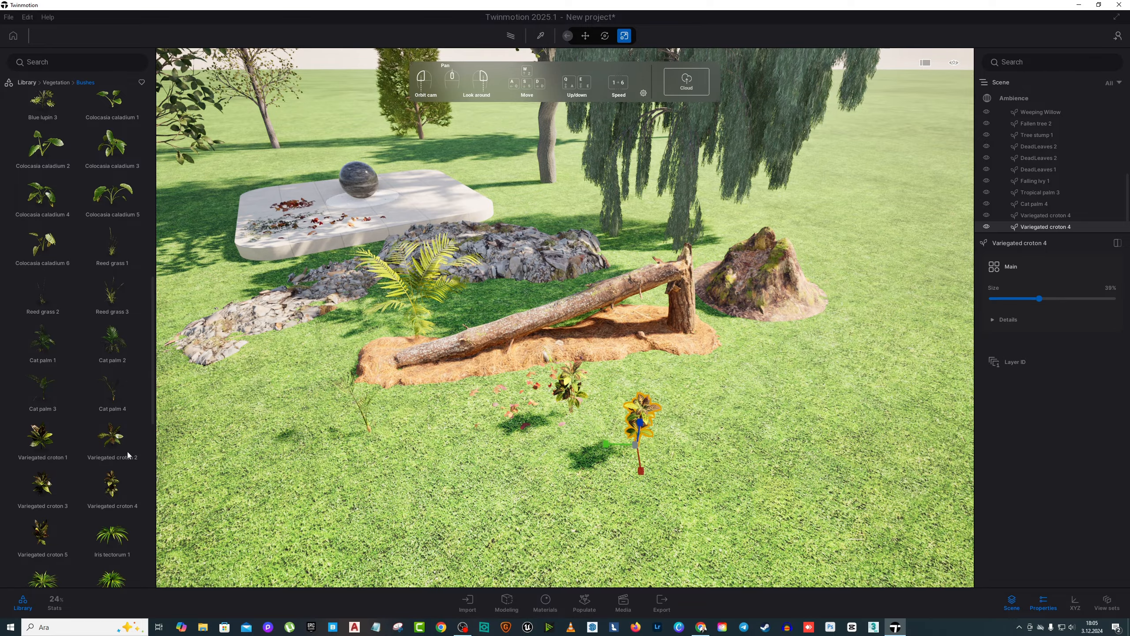
{"action": "left_click_drag", "start_coordinate": [97, 500], "coordinate": [471, 444]}
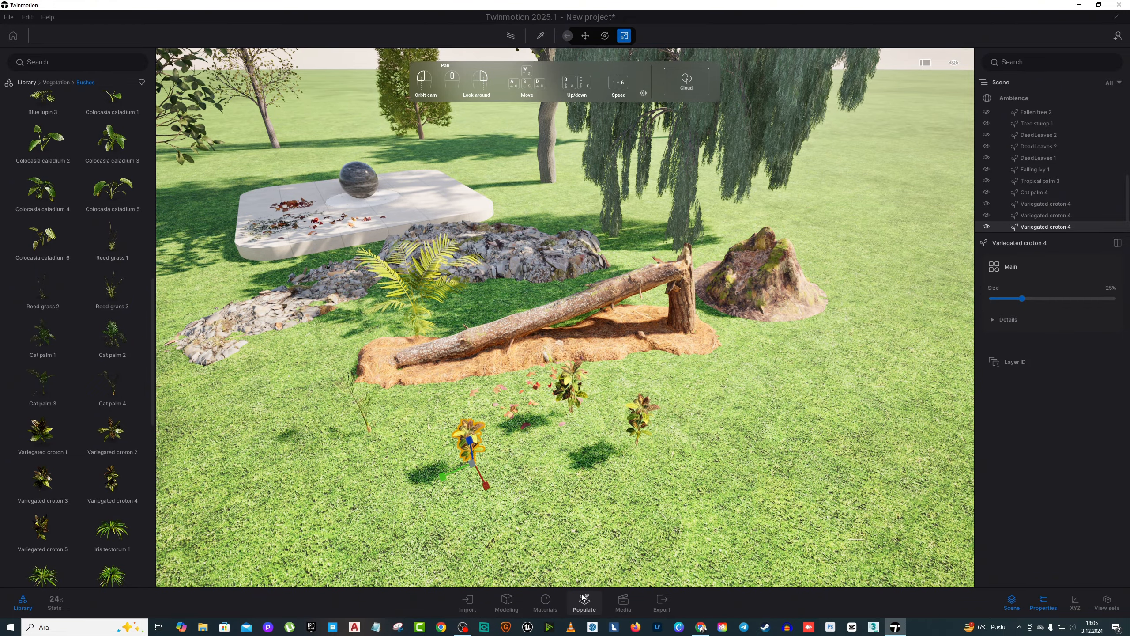
Examine the new plants around the fallen tree and the area around the stone platform from closer viewpoints
{"action": "right_click_drag", "start_coordinate": [471, 432], "coordinate": [378, 441]}
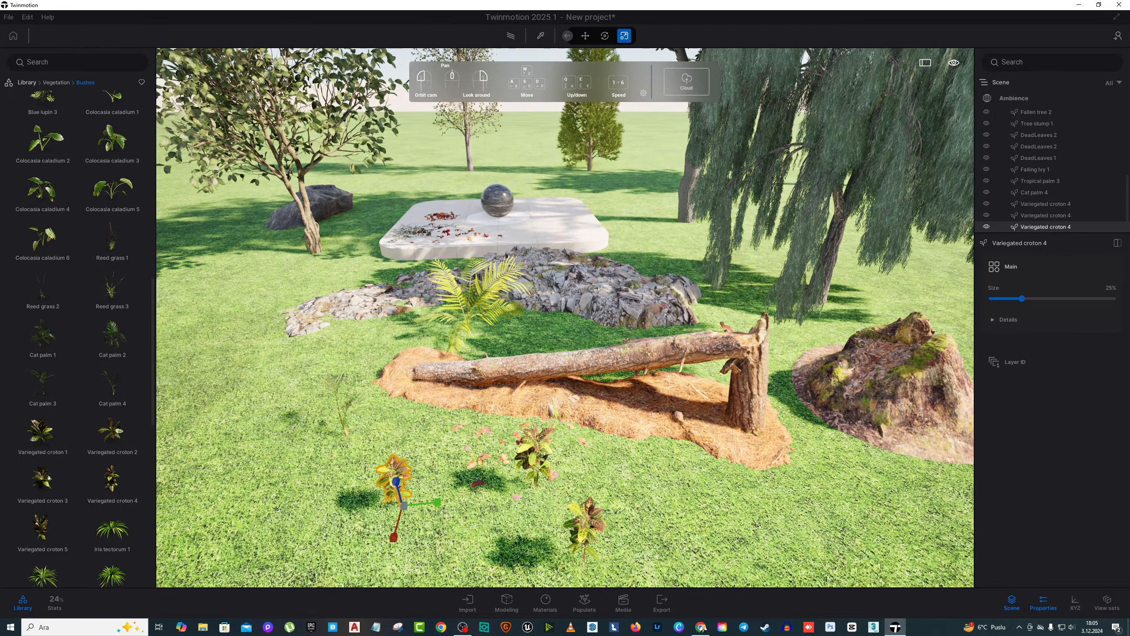
{"action": "key", "text": "d"}
{"action": "right_click_drag", "start_coordinate": [568, 479], "coordinate": [507, 470]}
{"action": "right_click_drag", "start_coordinate": [765, 392], "coordinate": [685, 314]}
{"action": "key", "text": "w"}
{"action": "key", "text": "w"}
{"action": "right_click_drag", "start_coordinate": [619, 305], "coordinate": [661, 301]}
{"action": "key", "text": "a"}
{"action": "key", "text": "s"}
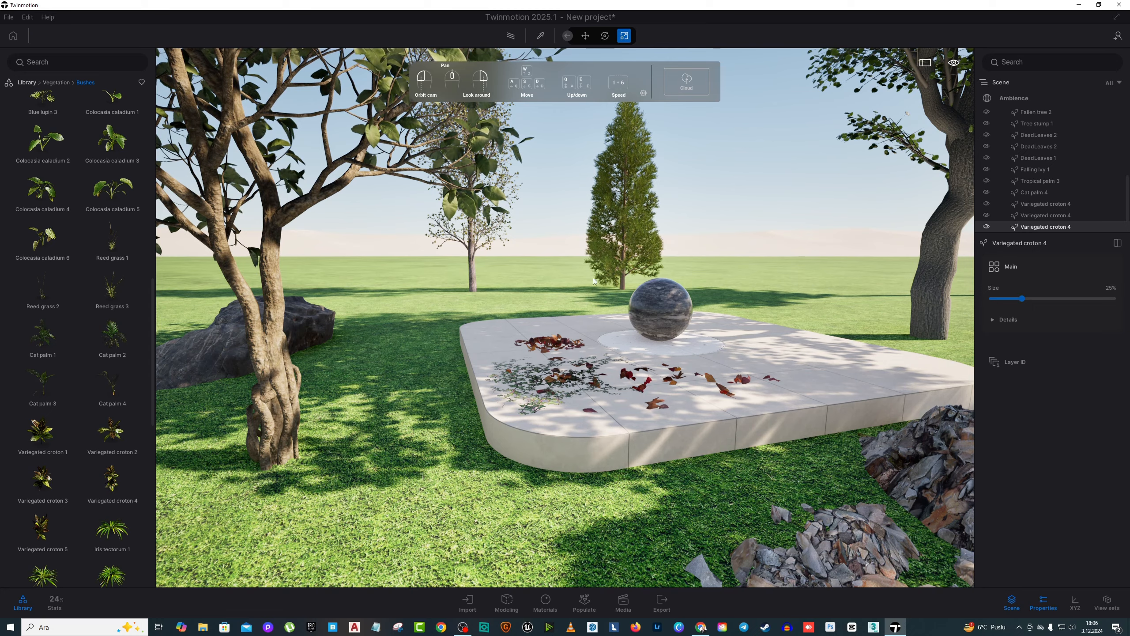
{"action": "right_click_drag", "start_coordinate": [579, 287], "coordinate": [512, 283]}
{"action": "key", "text": "d"}
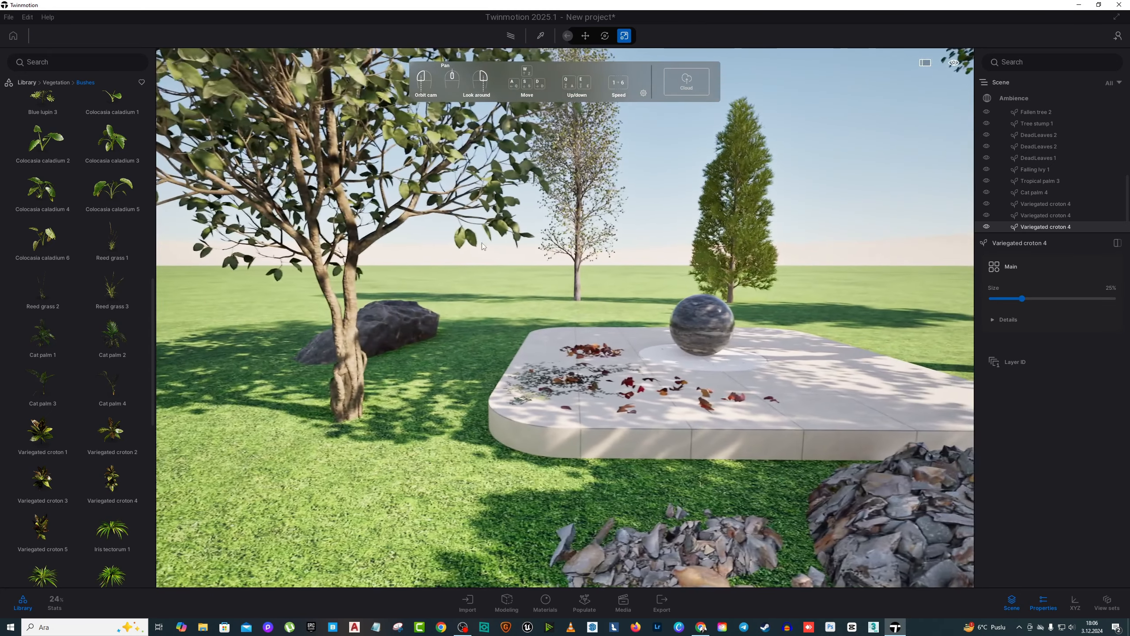
Place Violets from the grass and flowers collection on the lawn near the tree beside the stone platform
{"action": "left_click", "coordinate": [60, 83]}
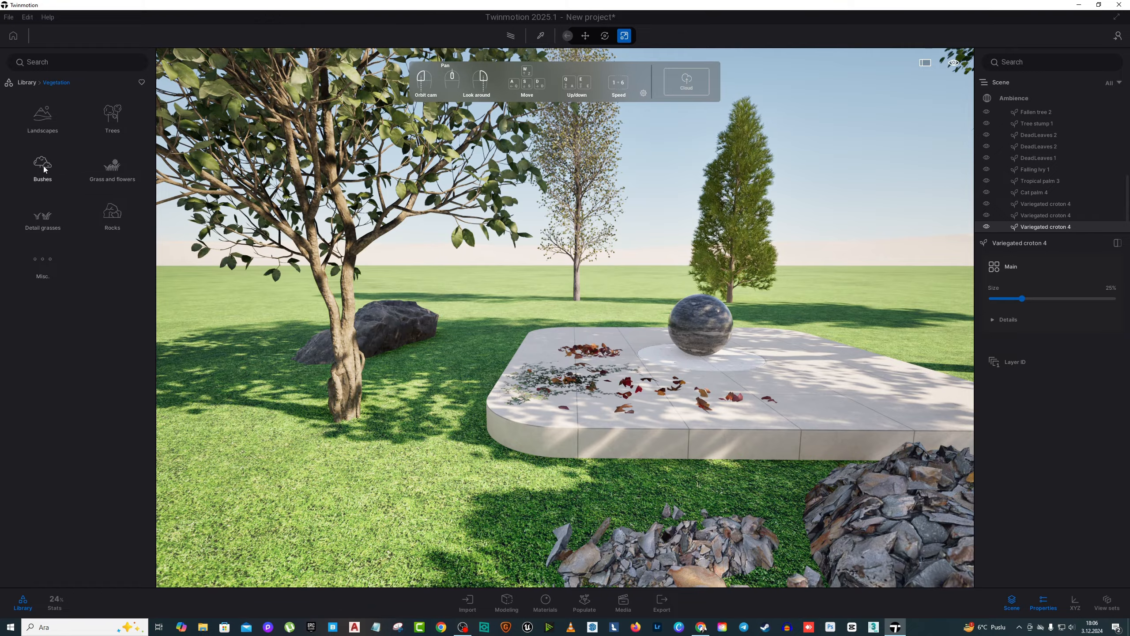
{"action": "left_click", "coordinate": [109, 165]}
{"action": "scroll", "coordinate": [77, 336], "scroll_direction": "down", "scroll_amount": 3}
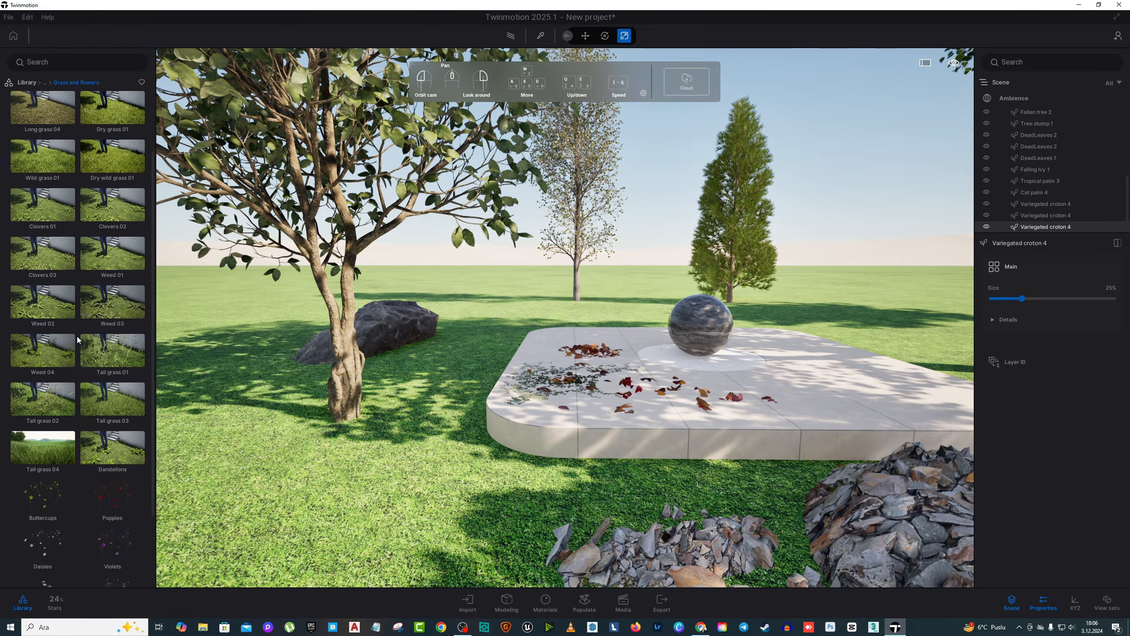
{"action": "left_click_drag", "start_coordinate": [113, 463], "coordinate": [312, 472]}
{"action": "right_click_drag", "start_coordinate": [312, 472], "coordinate": [343, 456]}
{"action": "key", "text": "s"}
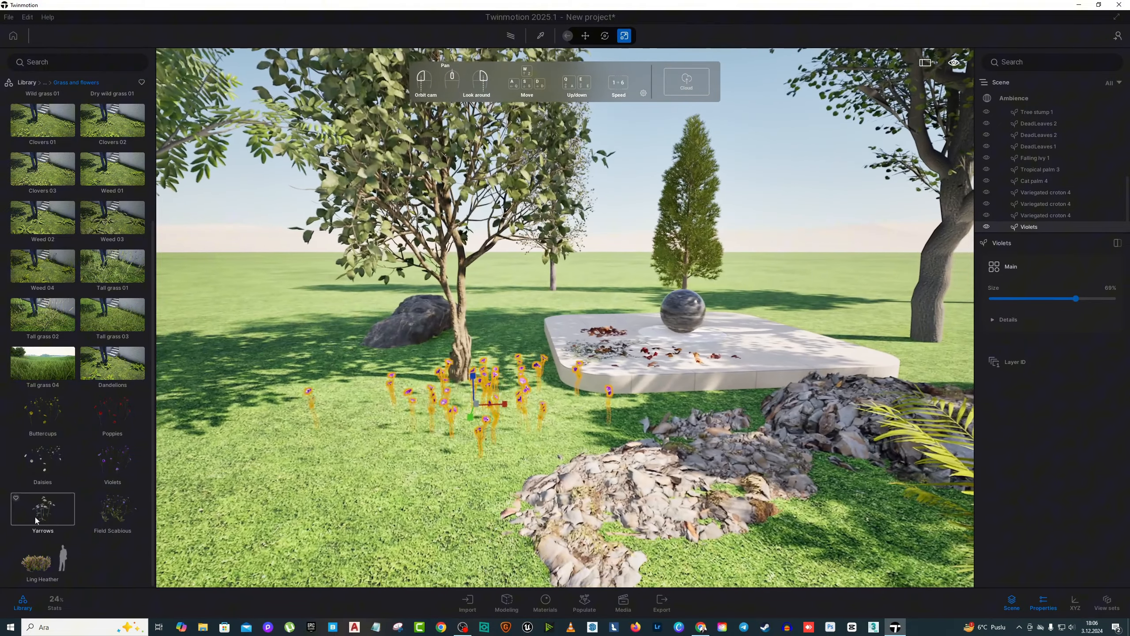
Place Yarrows, Buttercups and Dandelions on the lawn around the tree beside the stone platform
{"action": "left_click_drag", "start_coordinate": [37, 520], "coordinate": [379, 498]}
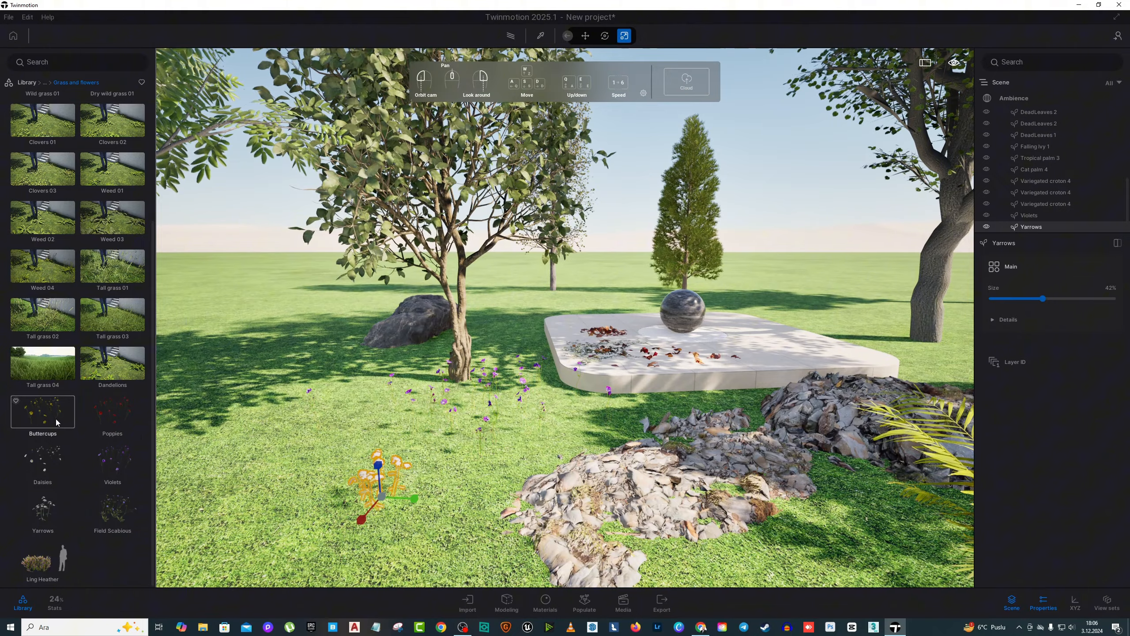
{"action": "left_click_drag", "start_coordinate": [57, 420], "coordinate": [276, 336]}
{"action": "left_click_drag", "start_coordinate": [112, 363], "coordinate": [295, 453]}
{"action": "left_click", "coordinate": [382, 507]}
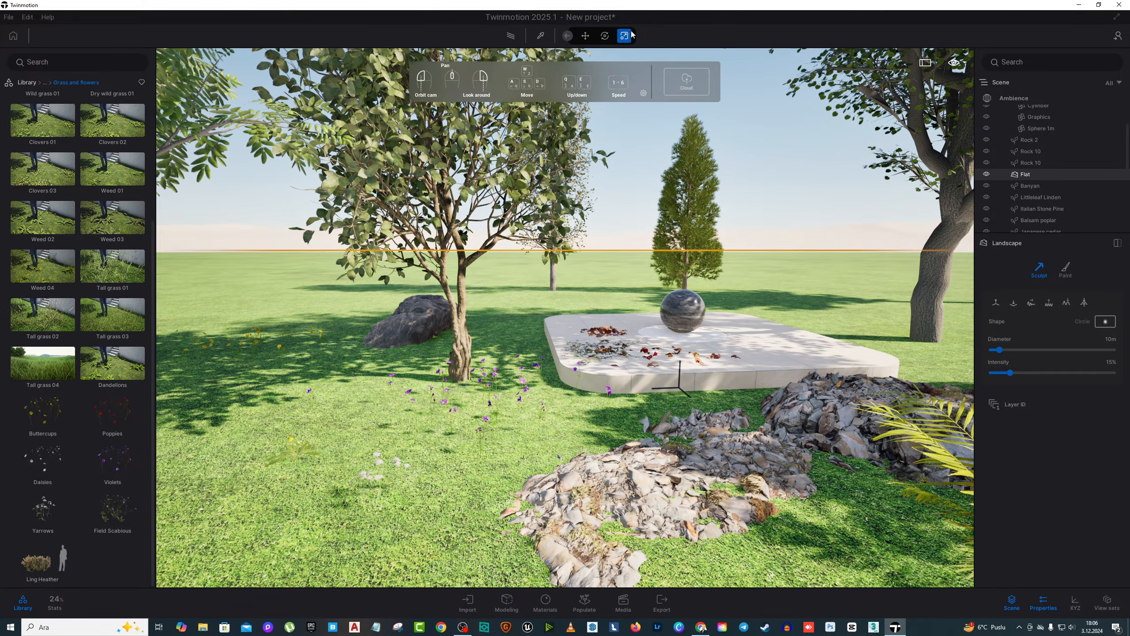
Bring the fallen tree and palm back into view and open the library's Vegetation category
{"action": "right_click_drag", "start_coordinate": [618, 268], "coordinate": [672, 289]}
{"action": "key", "text": "s"}
{"action": "key", "text": "d"}
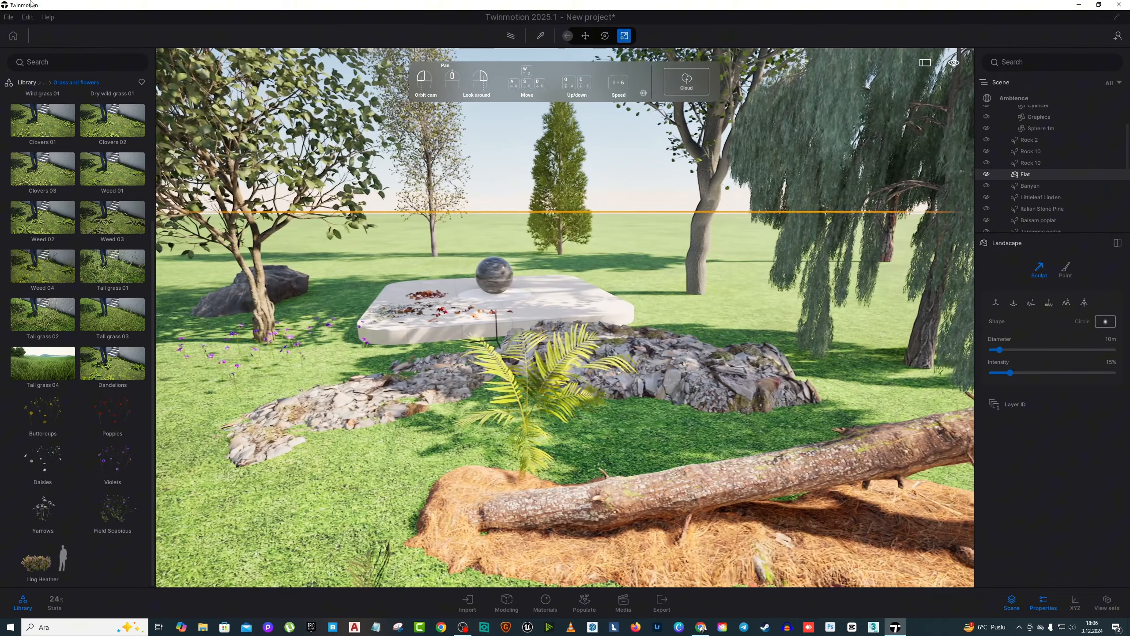
{"action": "left_click", "coordinate": [27, 83]}
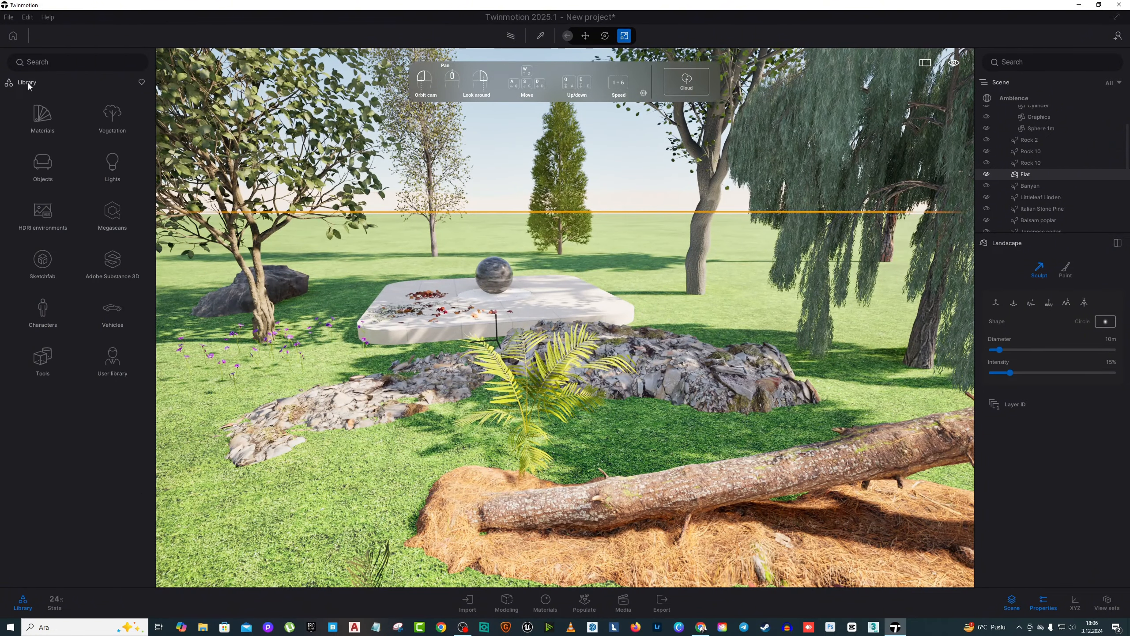
{"action": "left_click", "coordinate": [113, 115]}
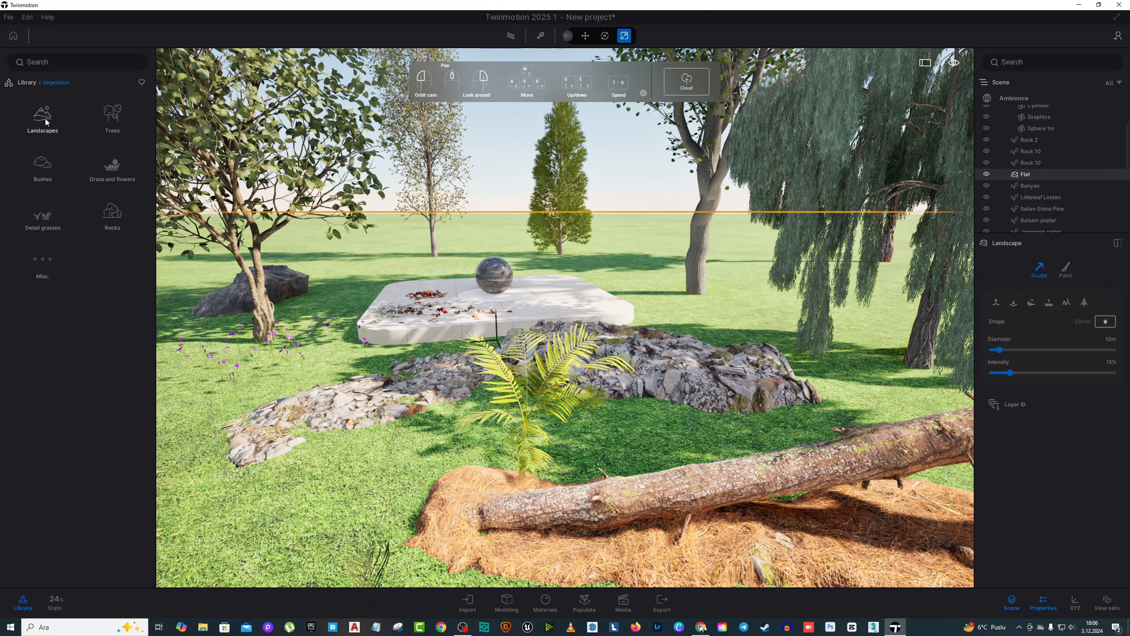